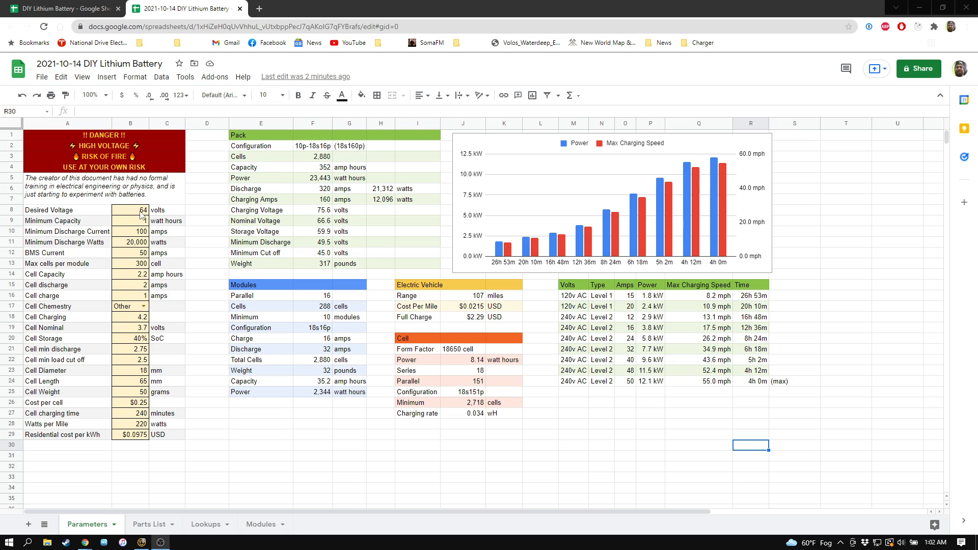
# Step: Review the input parameters in B8:B29 and the cell specification labels from Cell Capacity to Cell Weight
pyautogui.moveTo(135, 209); pyautogui.dragTo(135, 297)
pyautogui.moveTo(134, 331); pyautogui.dragTo(138, 437)
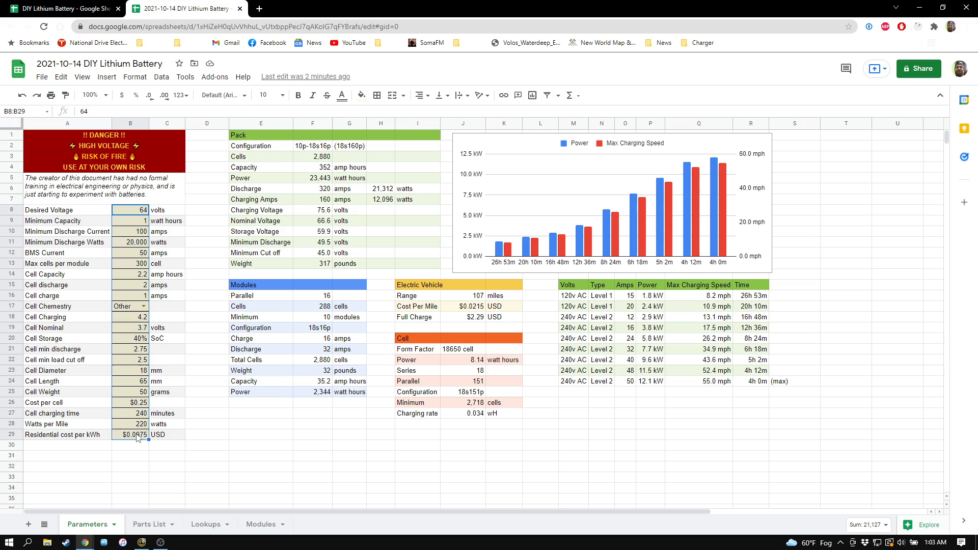
pyautogui.click(54, 273)
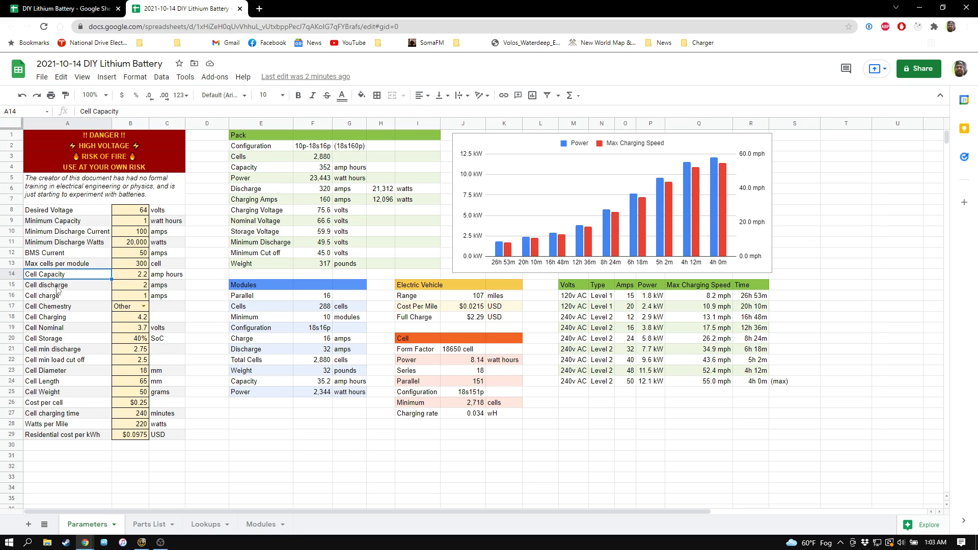
pyautogui.keyDown('shift'); pyautogui.click(50, 393); pyautogui.keyUp('shift')
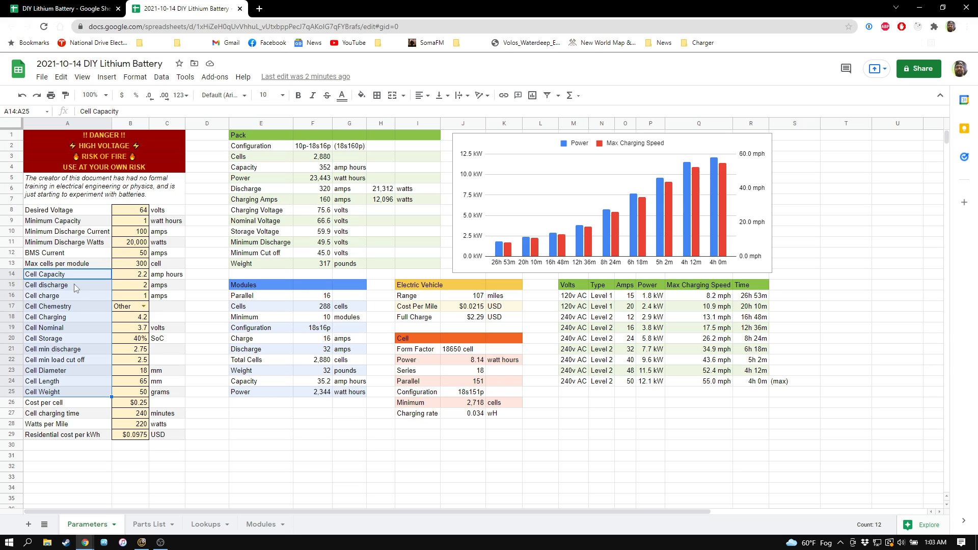
pyautogui.click(78, 297)
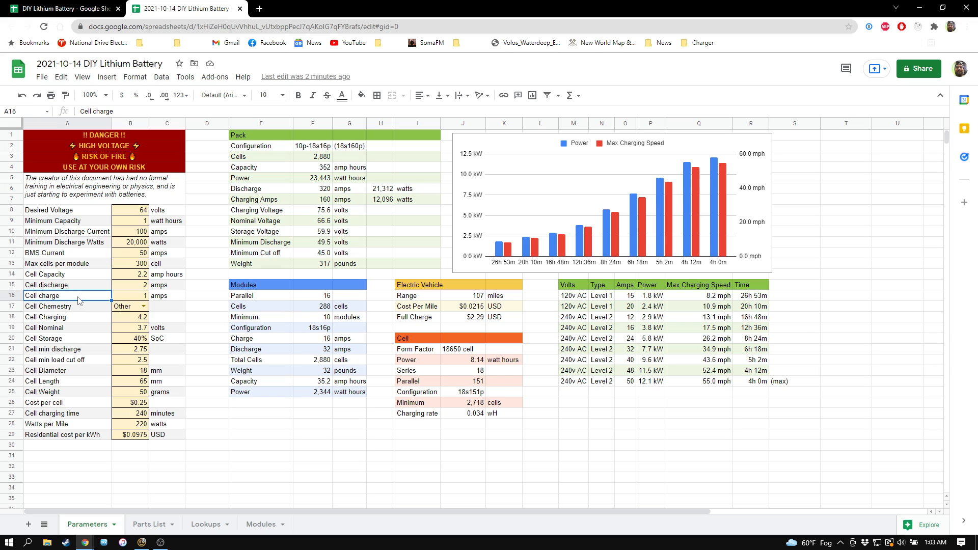
pyautogui.click(67, 316)
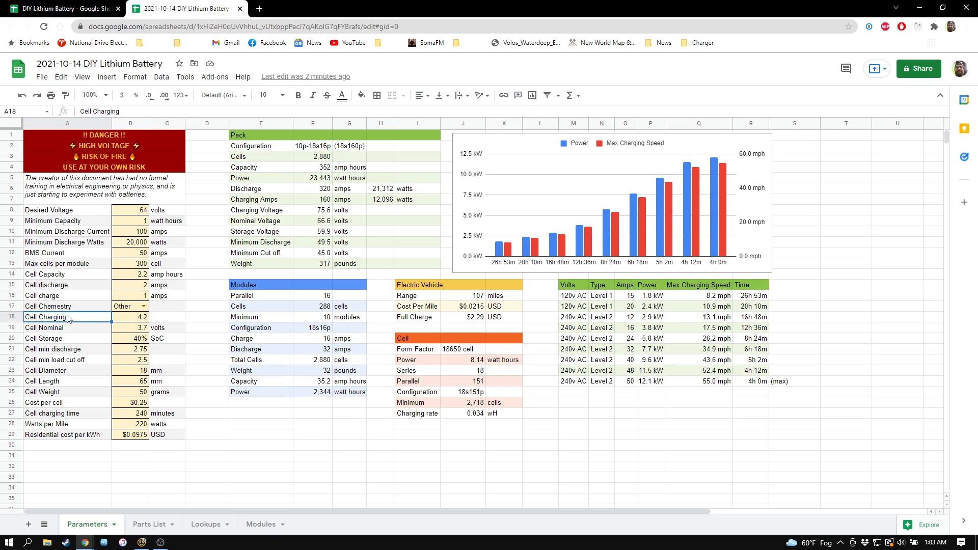
# Step: Add the unit "volts" beside the Cell Charging, Cell min discharge and Cell min load cut off values
pyautogui.click(164, 316)
pyautogui.write('vol')
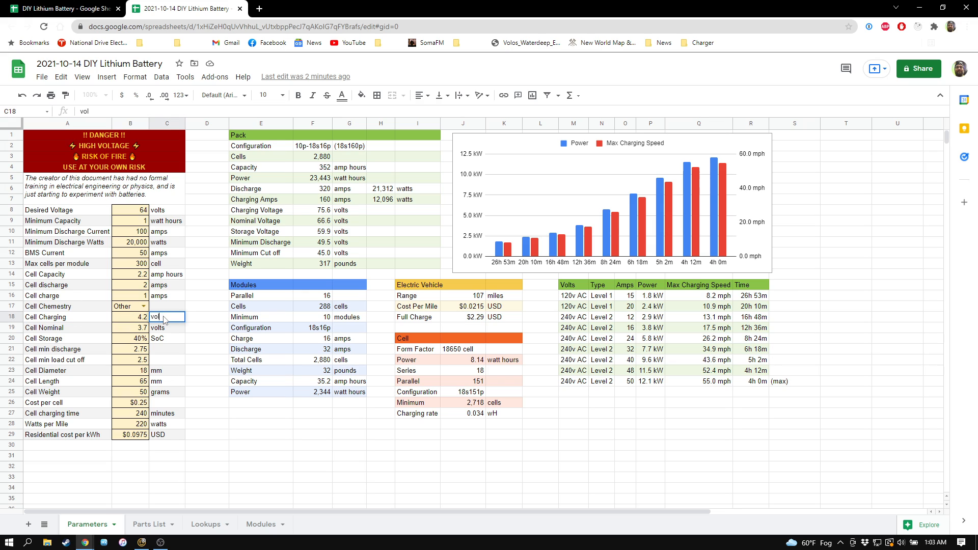
pyautogui.write('ts')
pyautogui.press('Return')
pyautogui.press('Down')
pyautogui.press('Down')
pyautogui.write('volts')
pyautogui.press('Return')
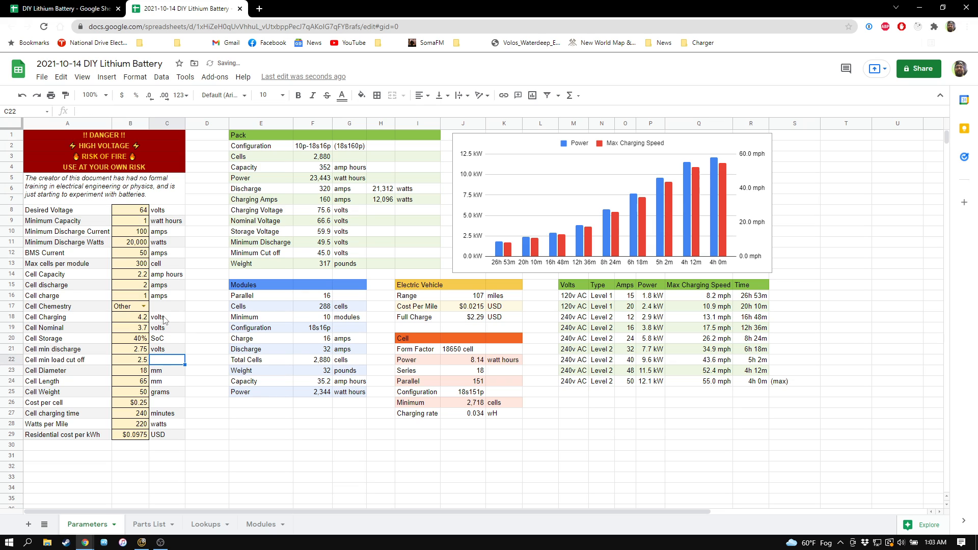
pyautogui.write('volts')
pyautogui.press('Return')
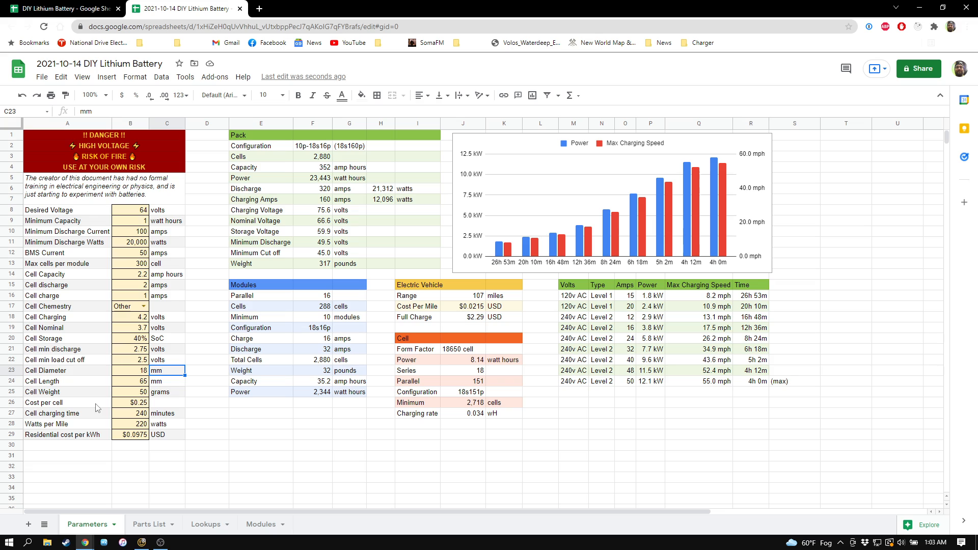
# Step: Add the unit "USD" beside the Cost per cell value
pyautogui.click(155, 406)
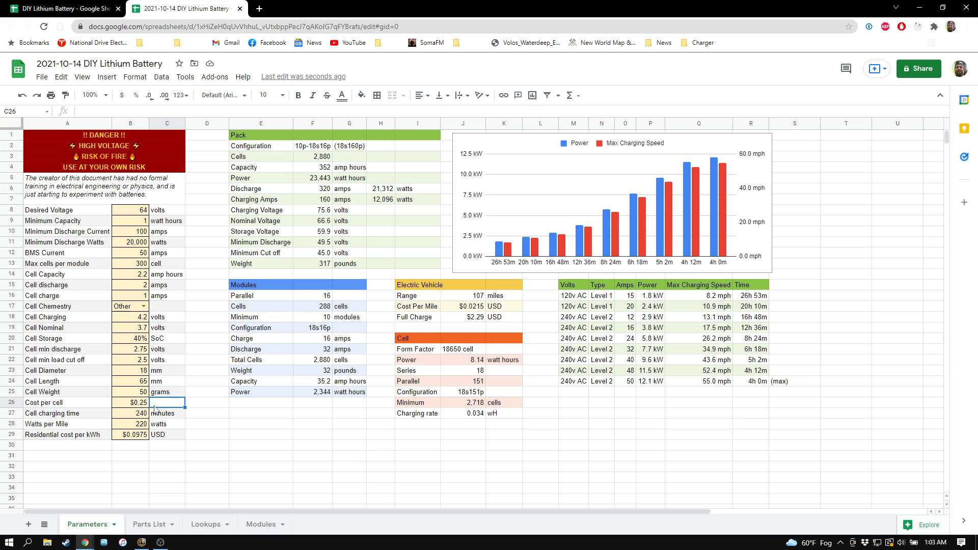
pyautogui.write('USD')
pyautogui.press('Return')
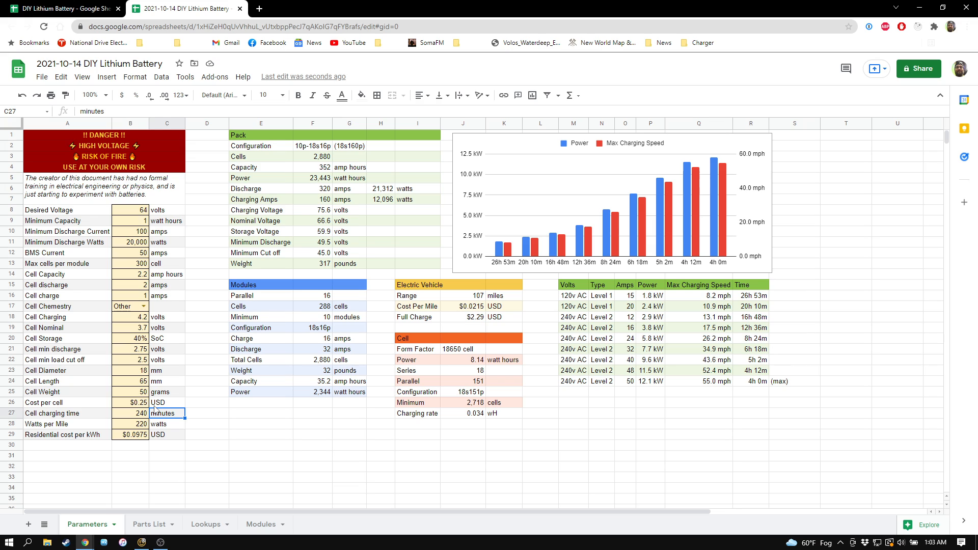
# Step: Examine how the pack configuration is built from the Modules table's configuration and minimum module count, and from the input parameters
pyautogui.click(310, 147)
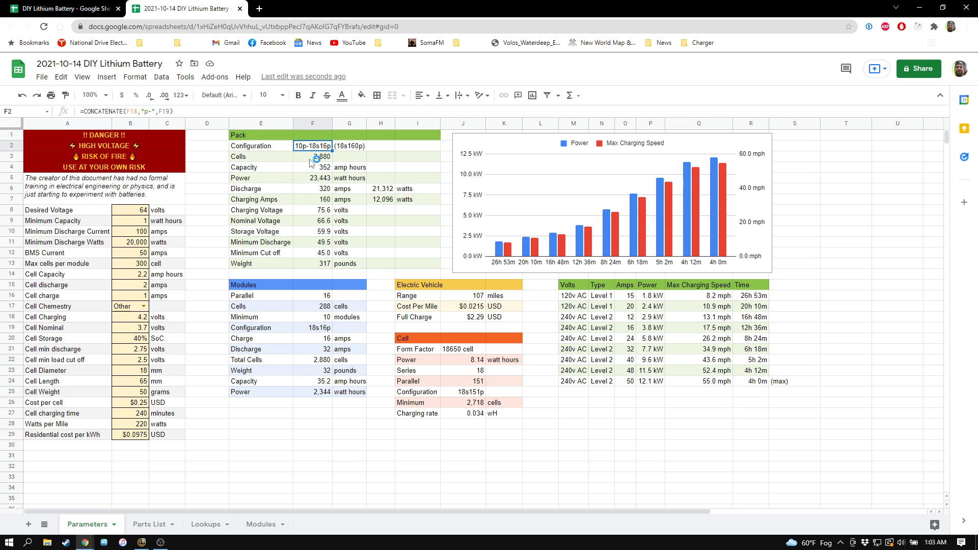
pyautogui.moveTo(251, 287); pyautogui.dragTo(364, 392)
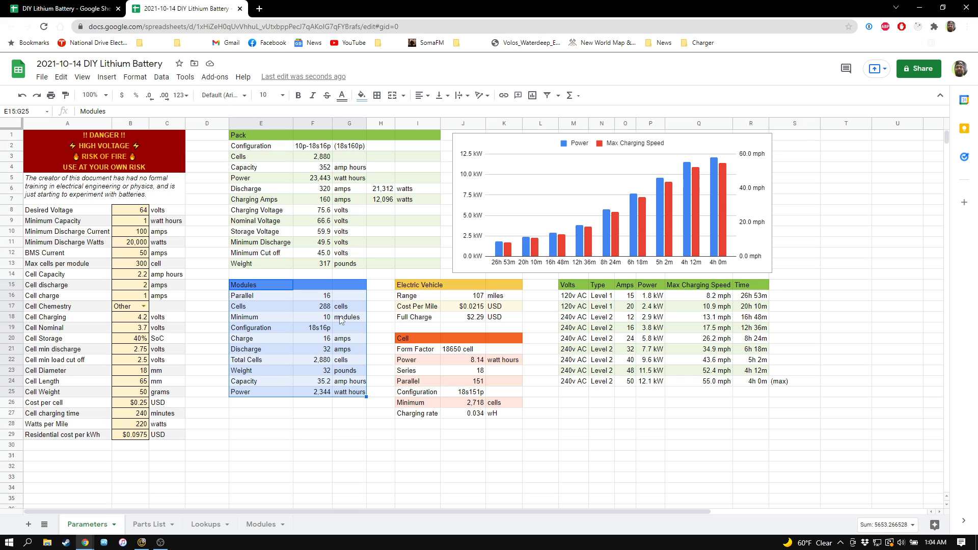
pyautogui.click(328, 329)
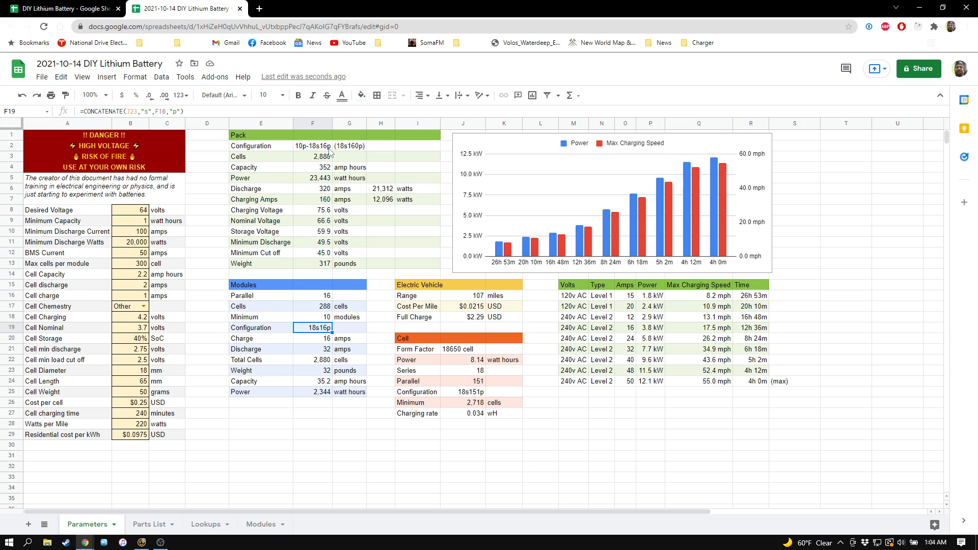
pyautogui.click(324, 319)
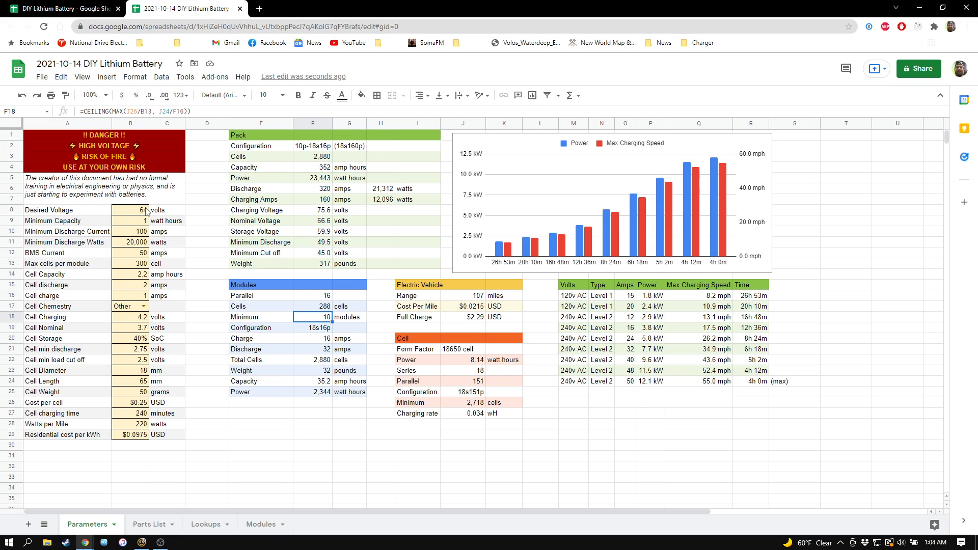
pyautogui.moveTo(146, 209); pyautogui.dragTo(148, 278)
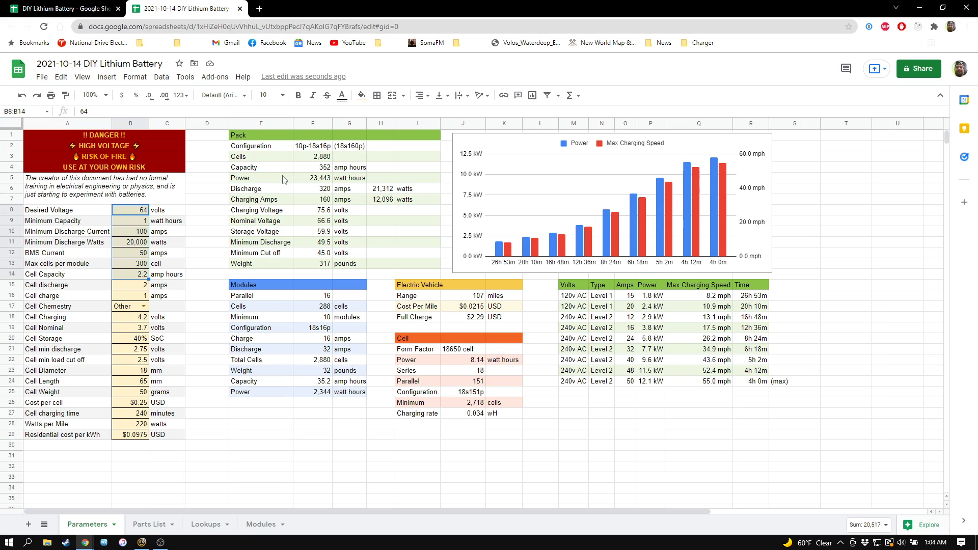
pyautogui.click(312, 149)
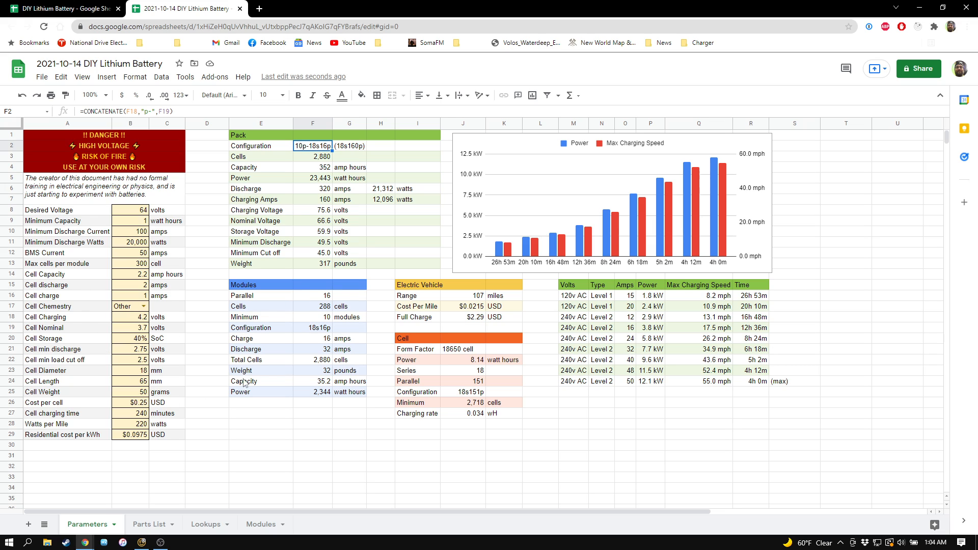
# Step: Examine the pack's power, discharge, charging and voltage figures with their formulas, comparing the charging voltage with the desired voltage
pyautogui.click(294, 170)
pyautogui.click(326, 182)
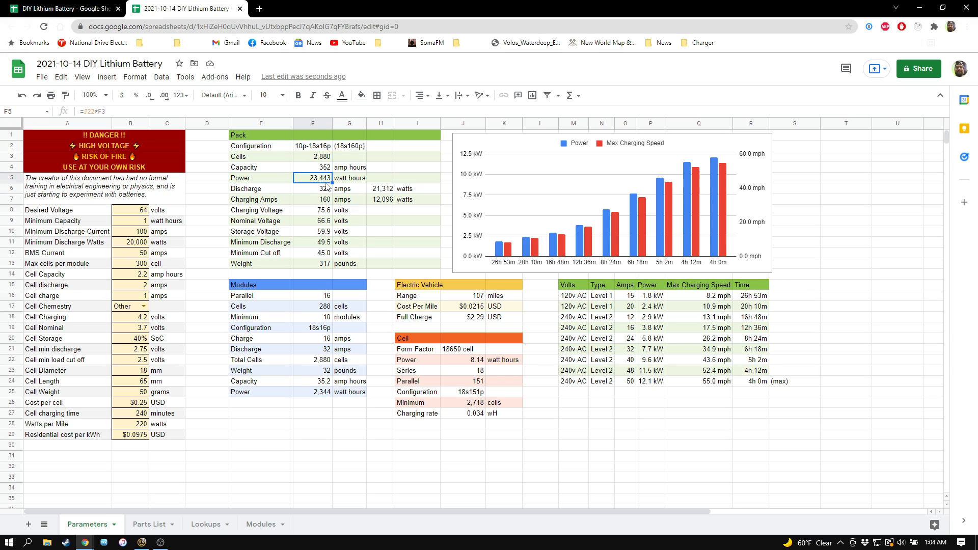
pyautogui.click(314, 194)
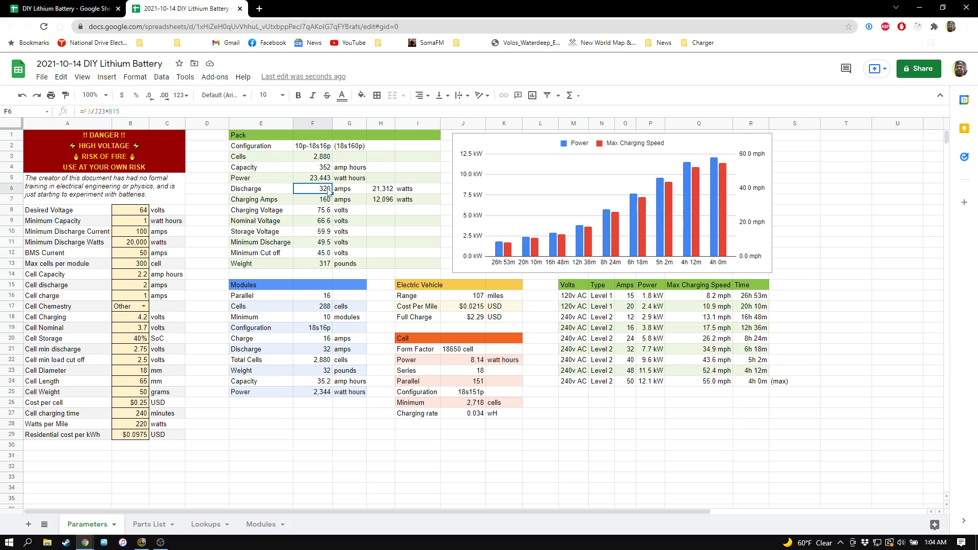
pyautogui.click(390, 193)
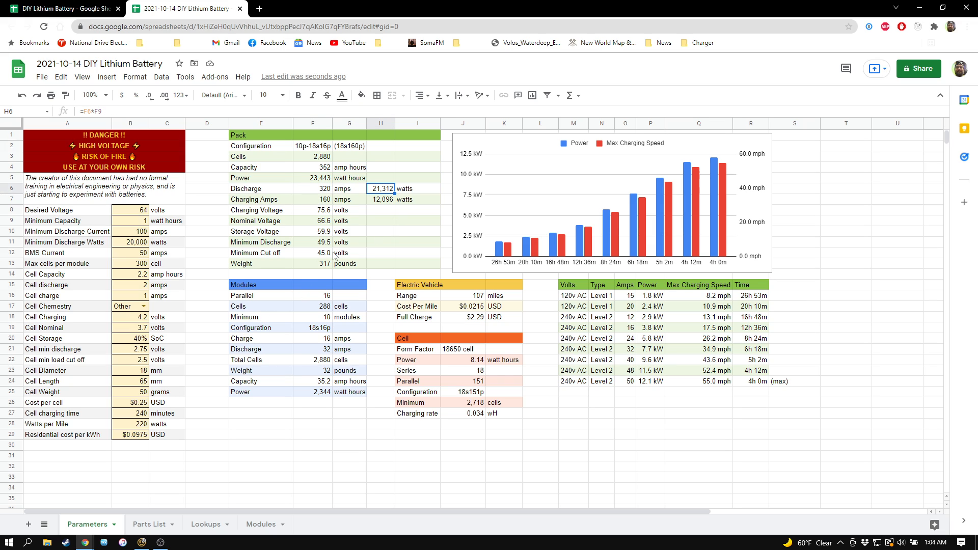
pyautogui.click(325, 201)
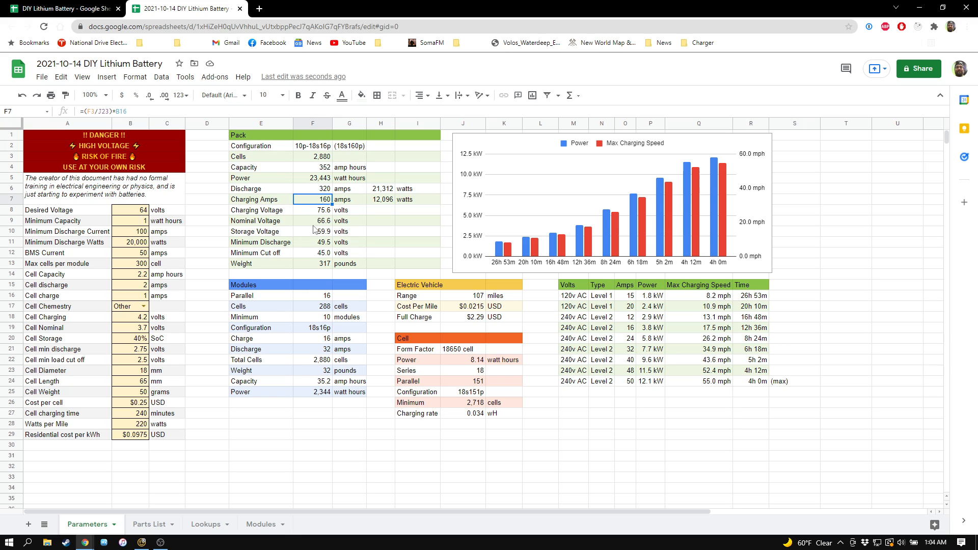
pyautogui.click(376, 202)
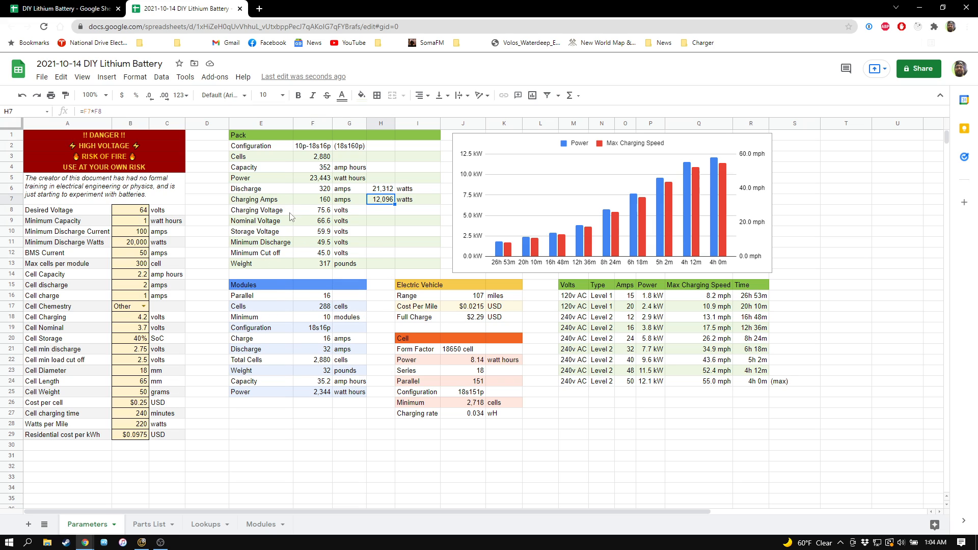
pyautogui.moveTo(264, 211); pyautogui.dragTo(351, 262)
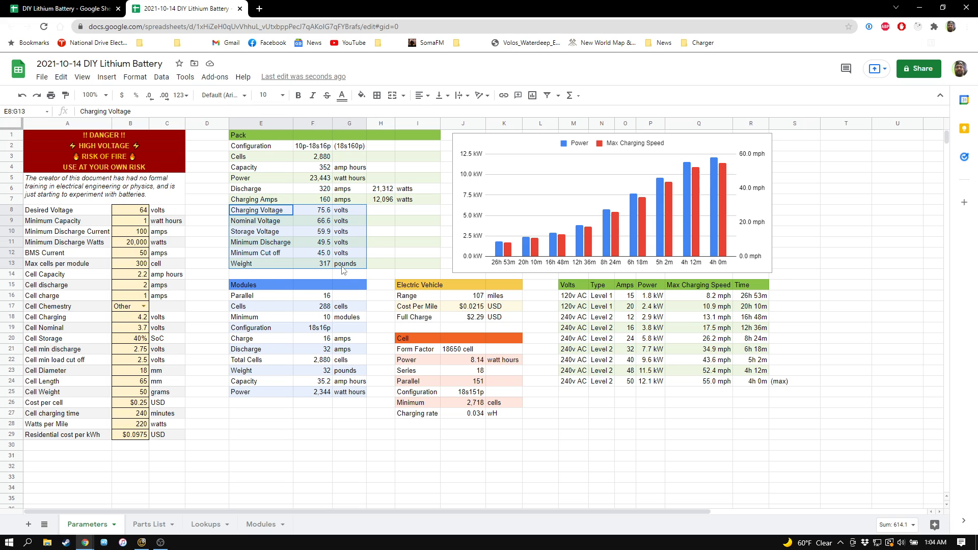
pyautogui.click(320, 211)
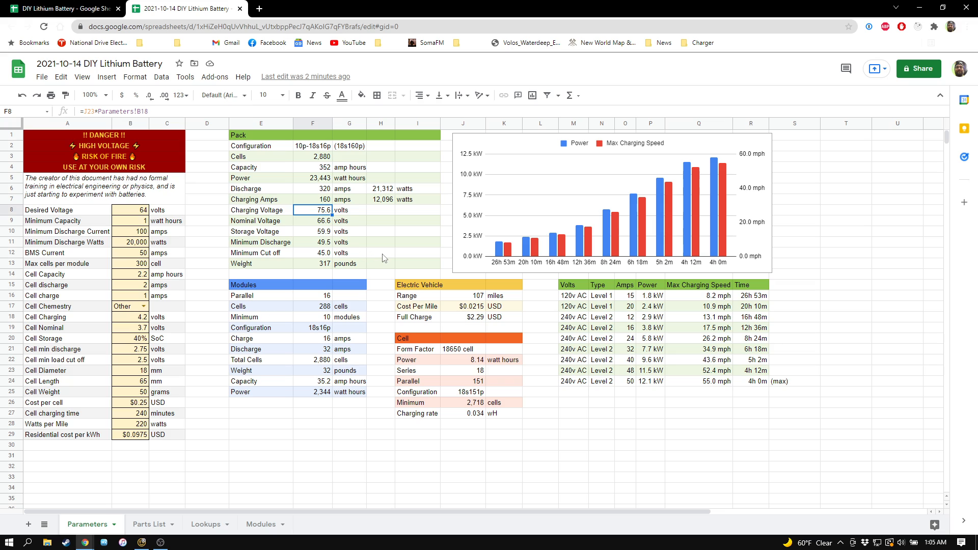
pyautogui.click(133, 210)
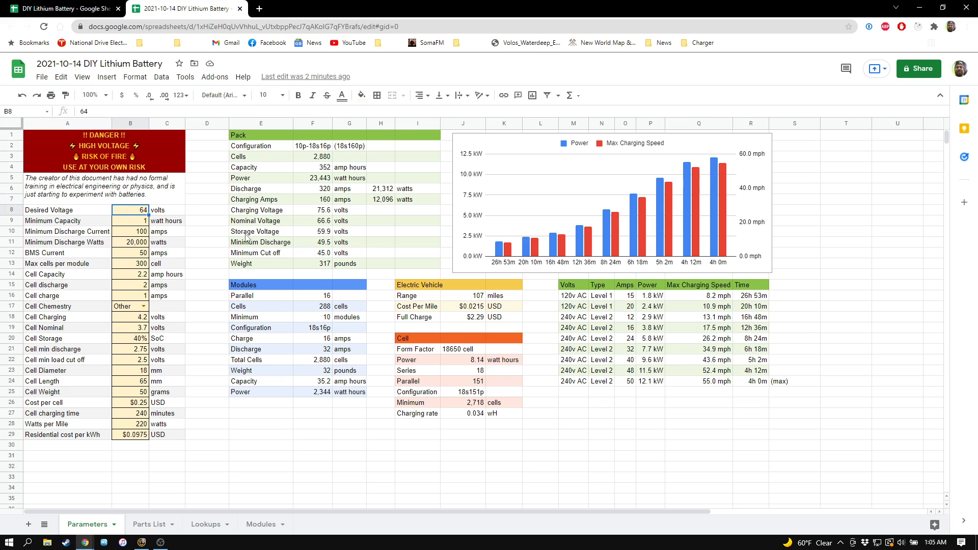
pyautogui.click(326, 212)
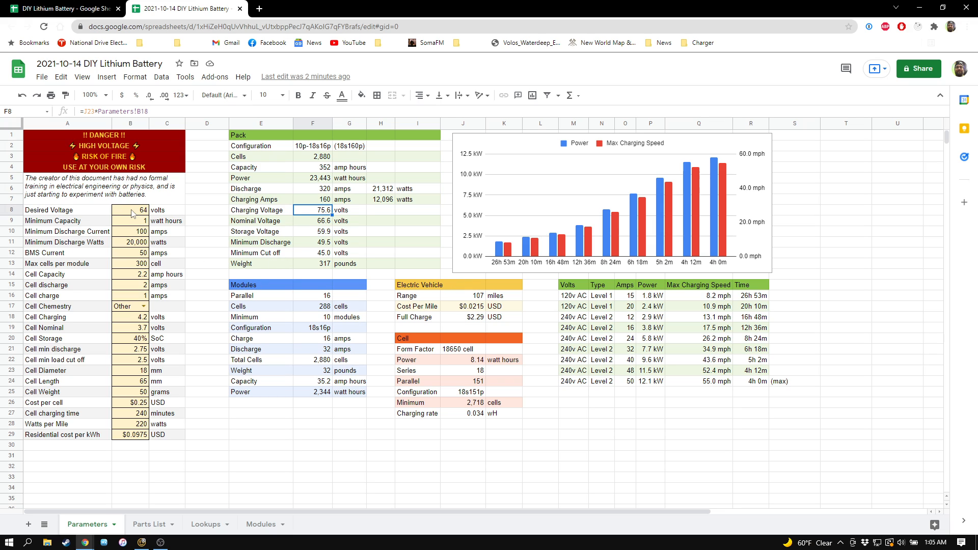
# Step: Set the Desired Voltage to 70 volts
pyautogui.click(133, 212)
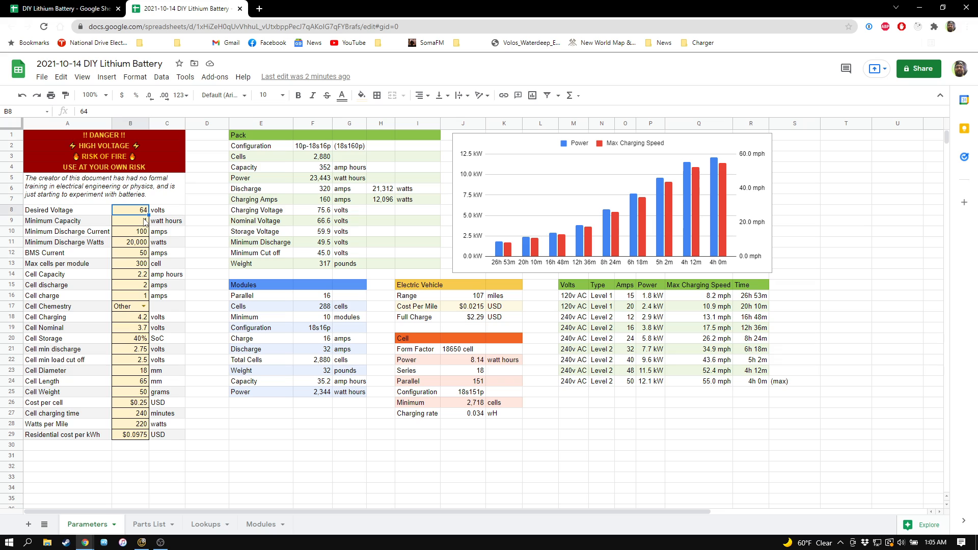
pyautogui.write('70')
pyautogui.press('Tab')
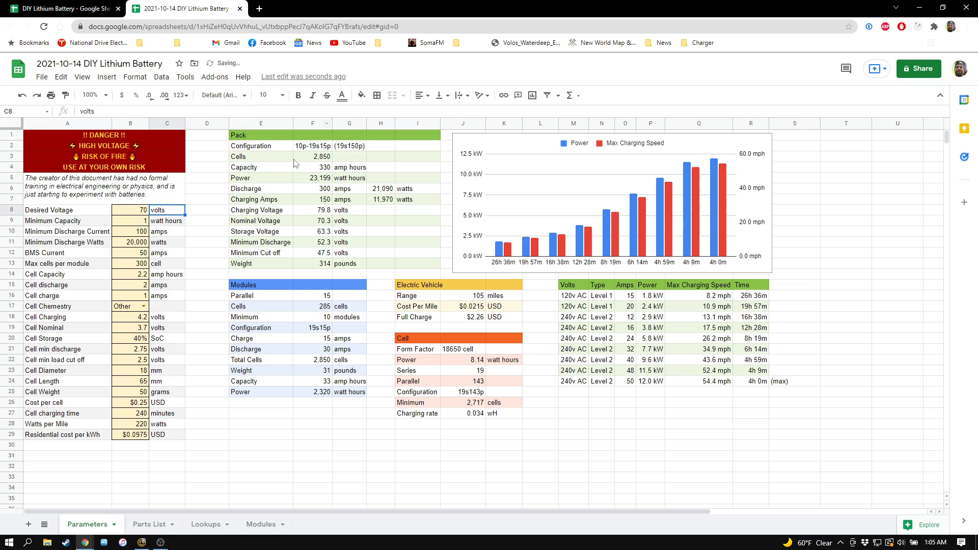
# Step: Examine the recalculated pack charging voltage, nominal voltage and weight, and the Electric Vehicle range and cost figures
pyautogui.click(320, 211)
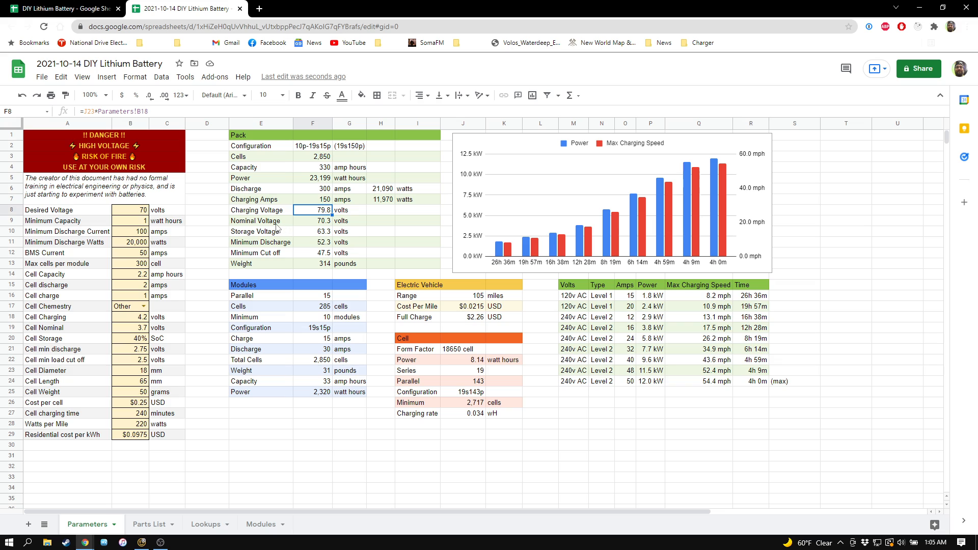
pyautogui.click(319, 223)
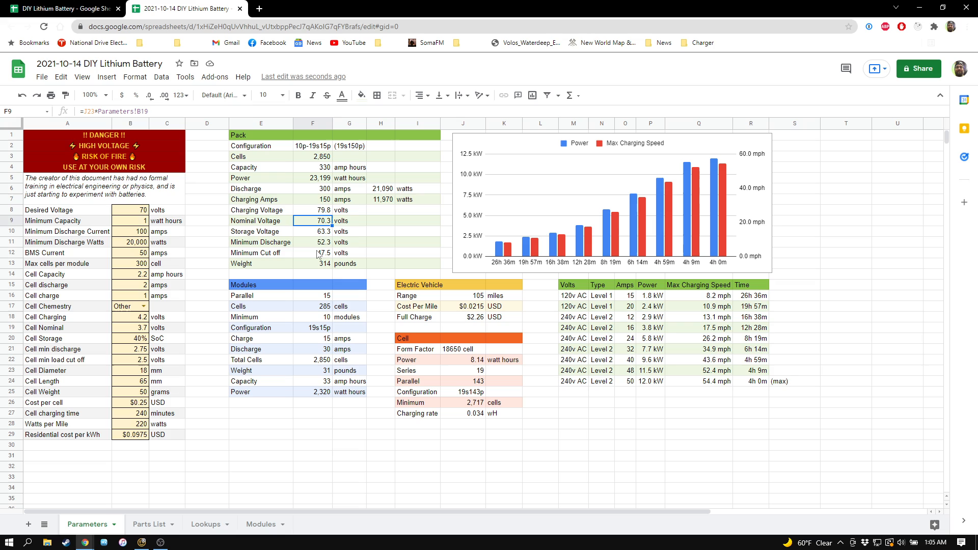
pyautogui.click(132, 213)
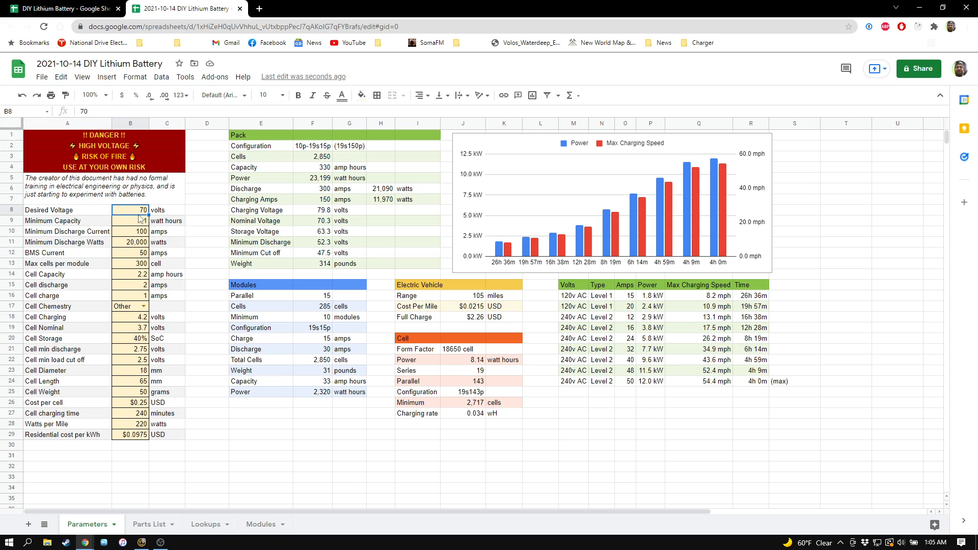
pyautogui.moveTo(312, 156); pyautogui.dragTo(322, 262)
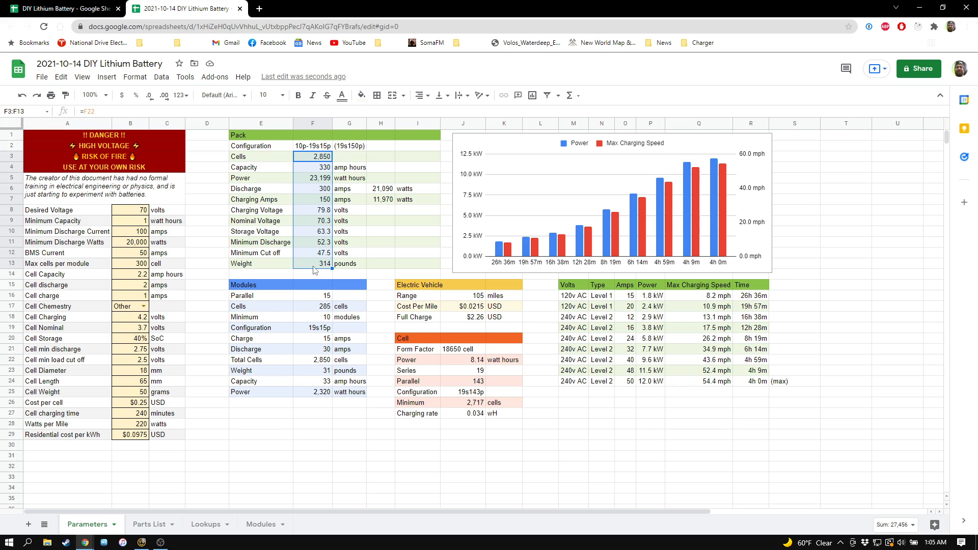
pyautogui.click(314, 265)
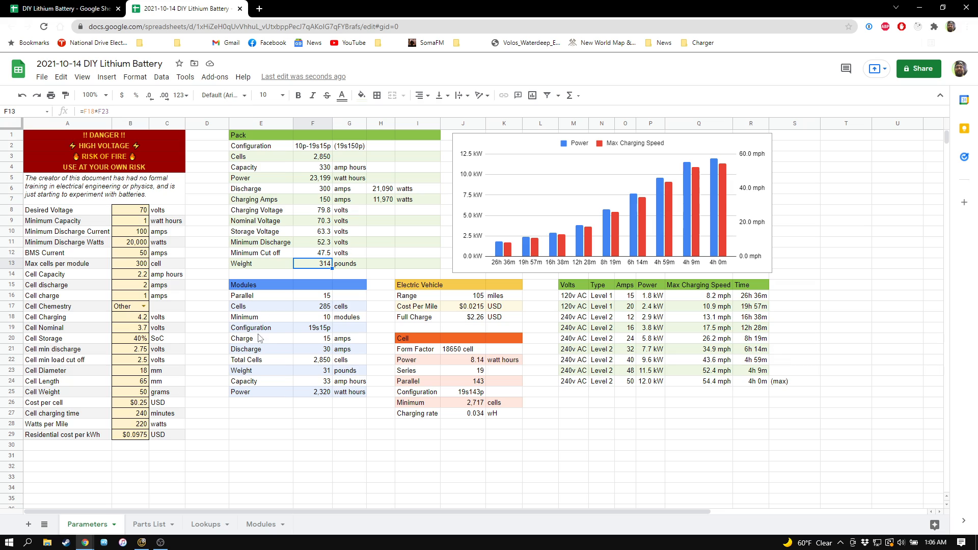
pyautogui.click(421, 296)
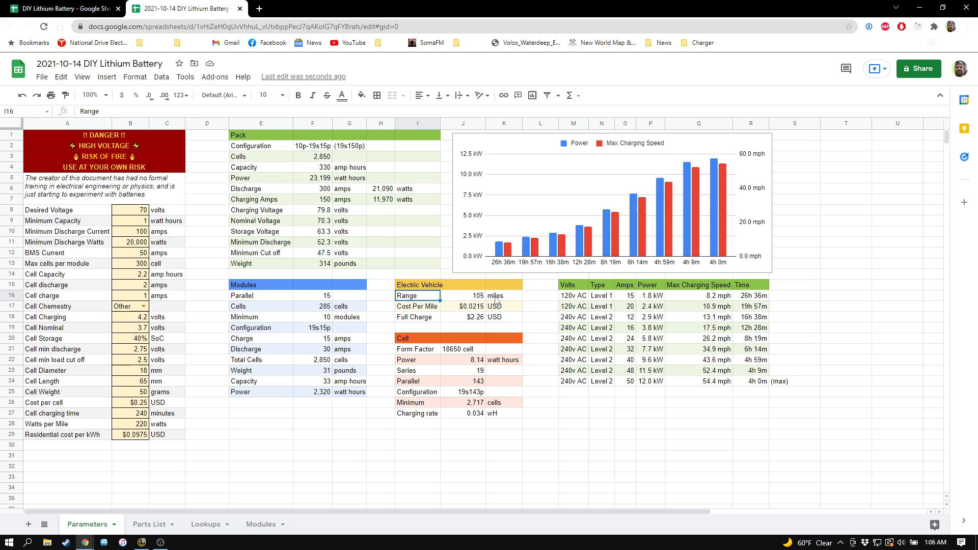
pyautogui.moveTo(421, 285); pyautogui.dragTo(510, 320)
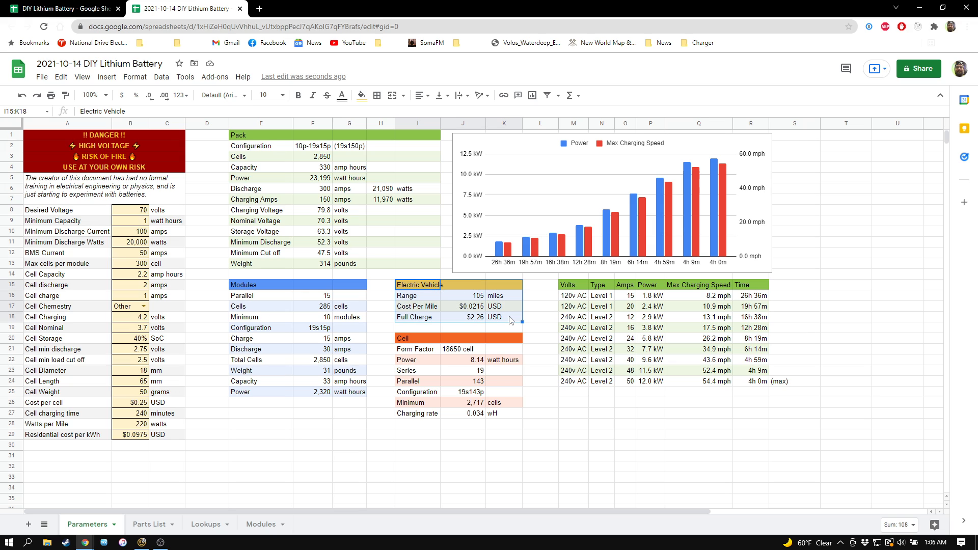
pyautogui.click(510, 320)
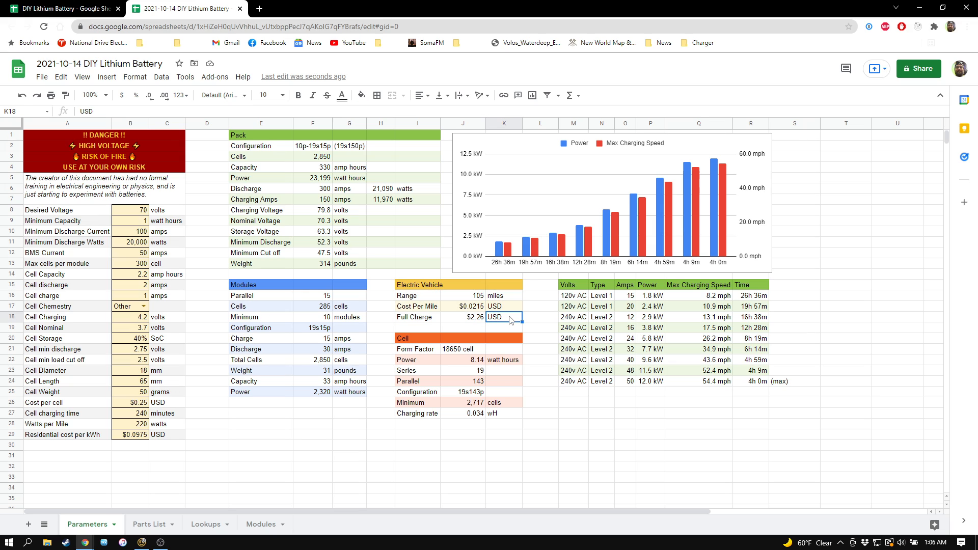
# Step: Examine the Electric Vehicle range, cost per mile and full charge formulas, tracing them to the pack power, Watts per Mile and residential cost per kWh
pyautogui.click(456, 300)
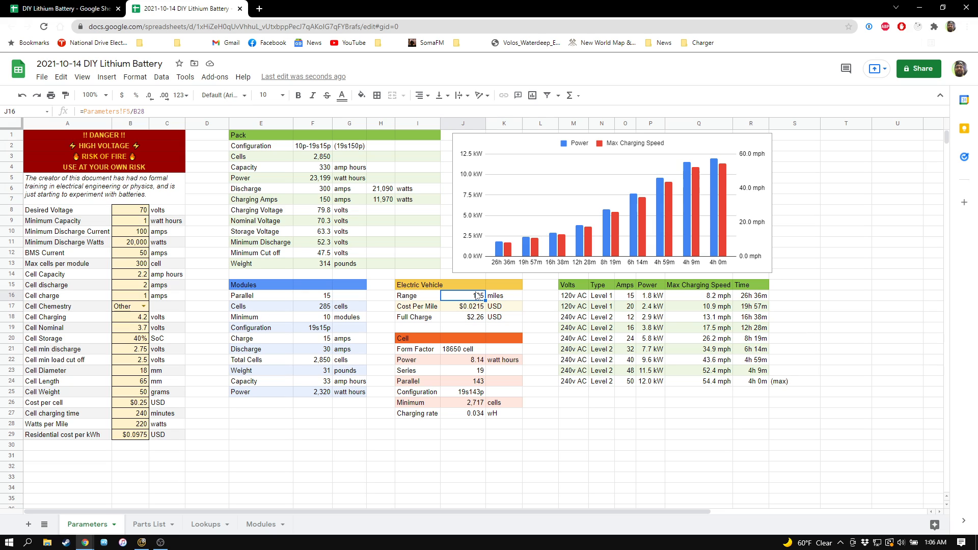
pyautogui.click(125, 425)
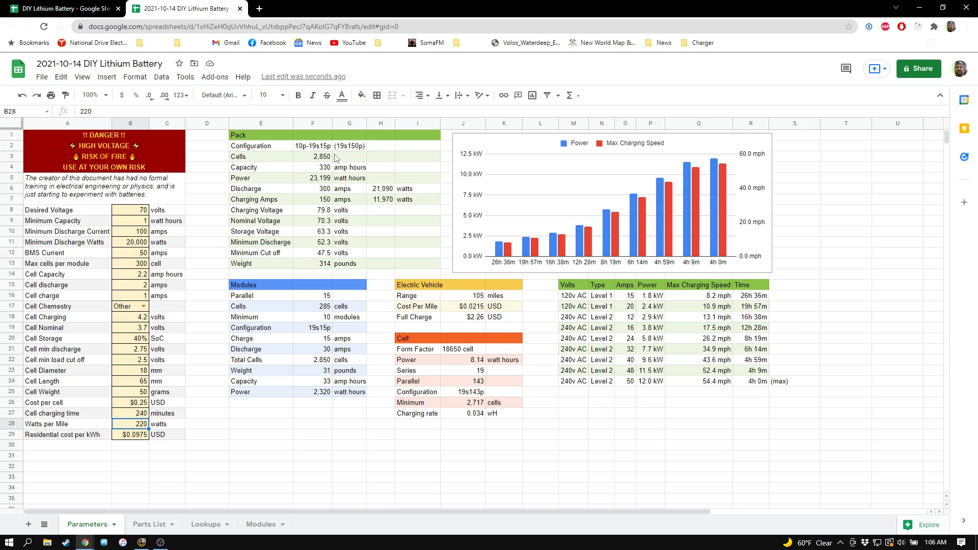
pyautogui.click(323, 182)
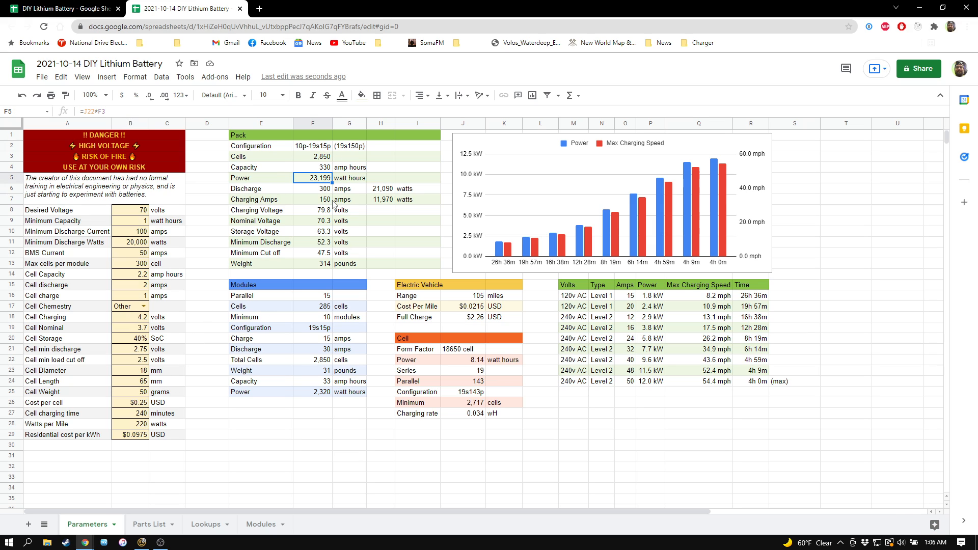
pyautogui.click(479, 300)
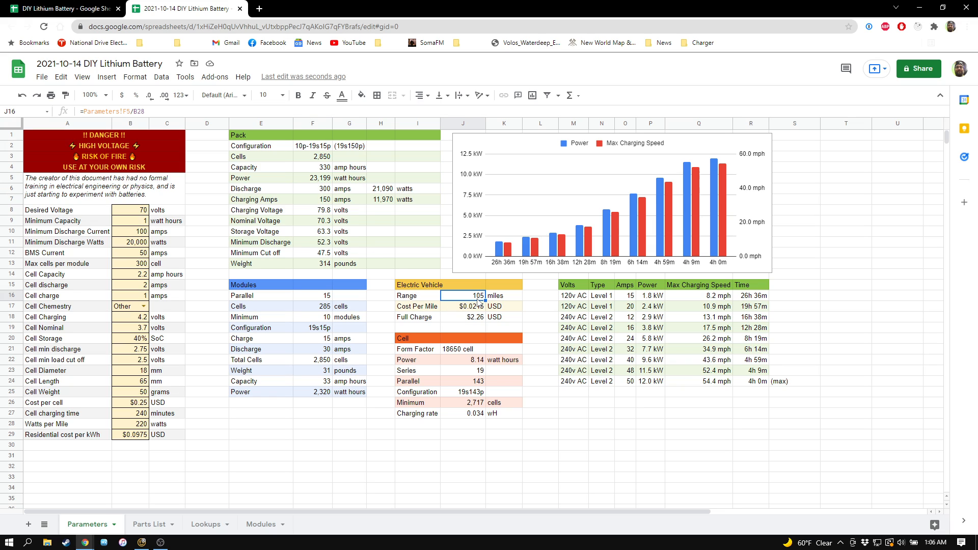
pyautogui.click(477, 306)
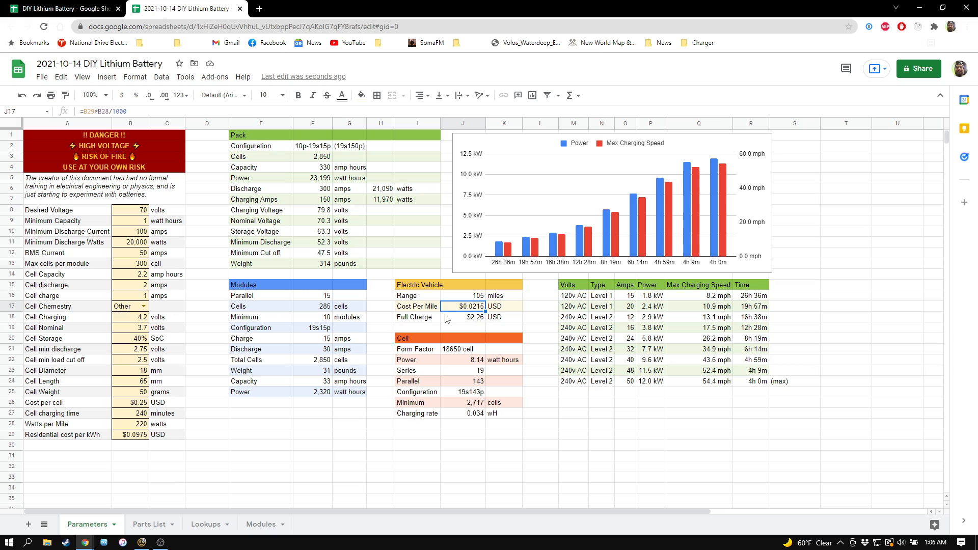
pyautogui.click(138, 438)
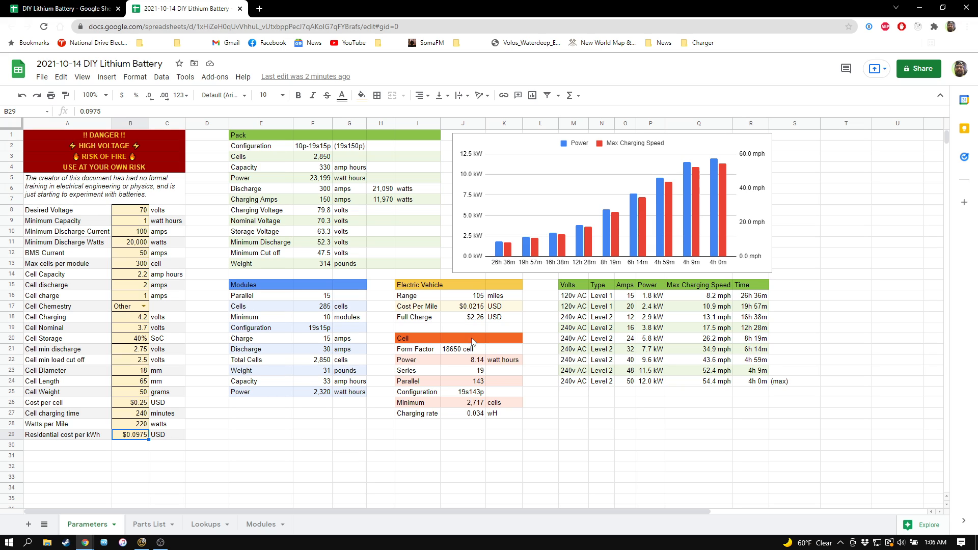
pyautogui.click(463, 310)
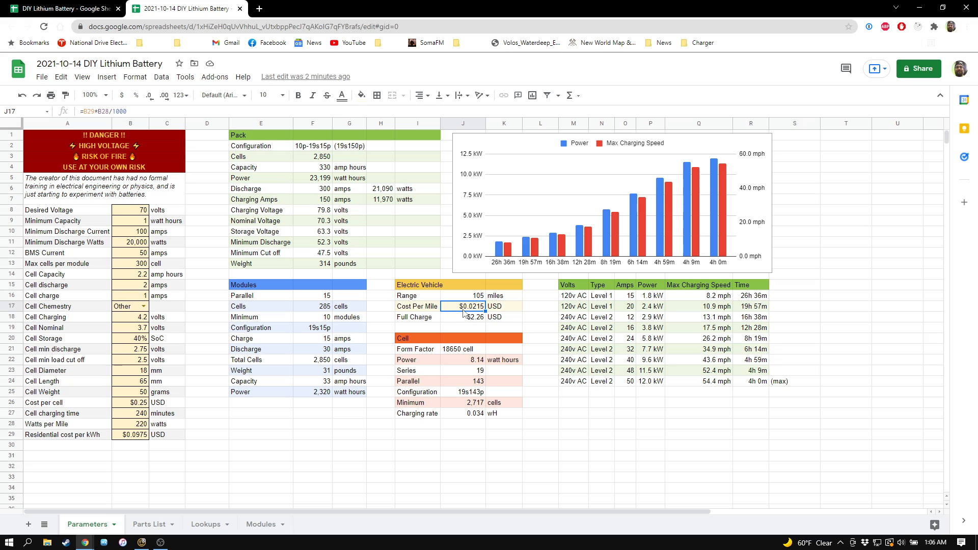
pyautogui.click(127, 426)
pyautogui.click(476, 317)
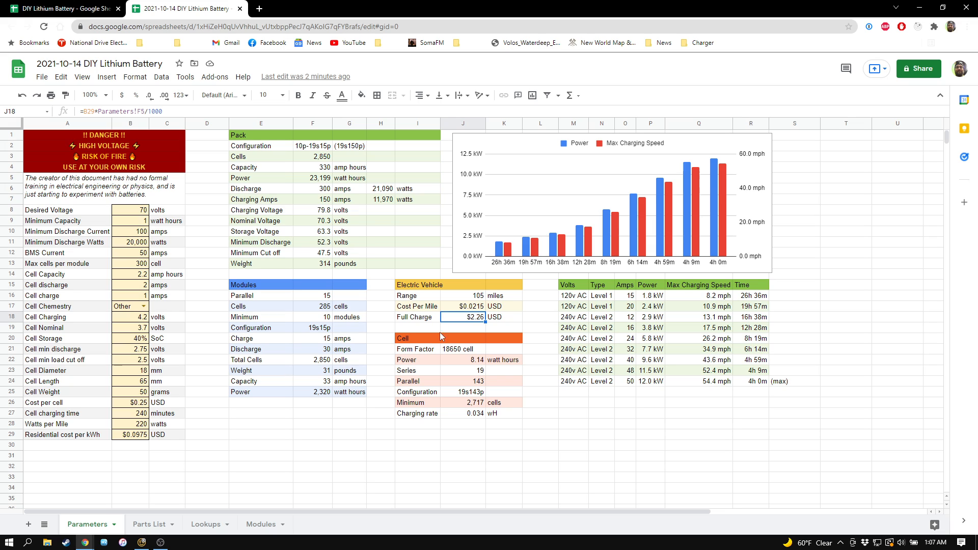
# Step: Examine the charging table's levels and its maximum row's speed and time formulas, tracing the time to the Cell charging time parameter
pyautogui.click(418, 351)
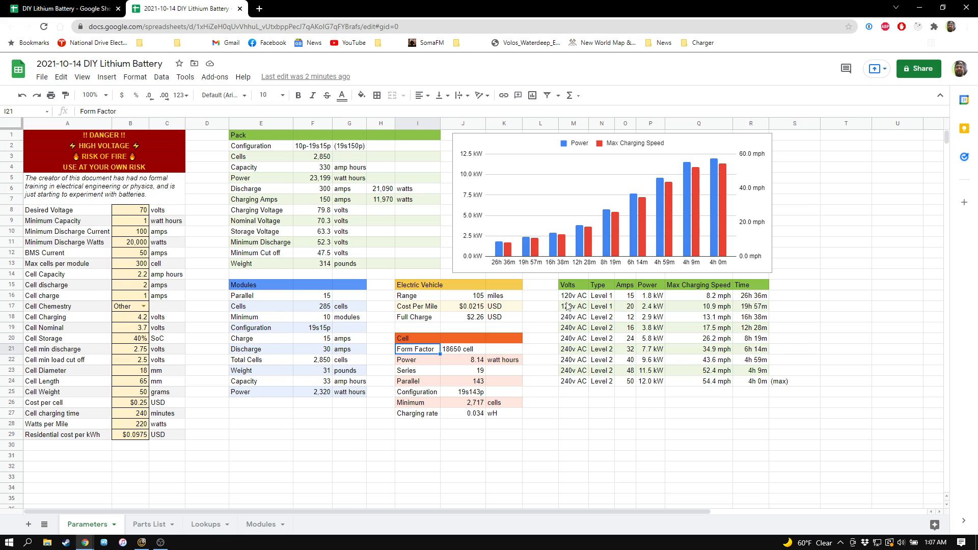
pyautogui.moveTo(567, 306); pyautogui.dragTo(755, 384)
pyautogui.click(755, 383)
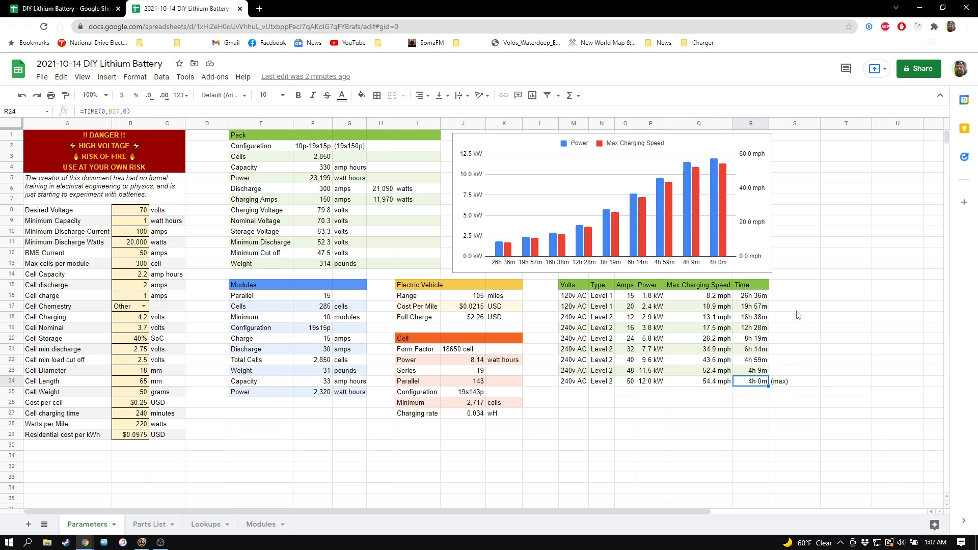
pyautogui.click(799, 360)
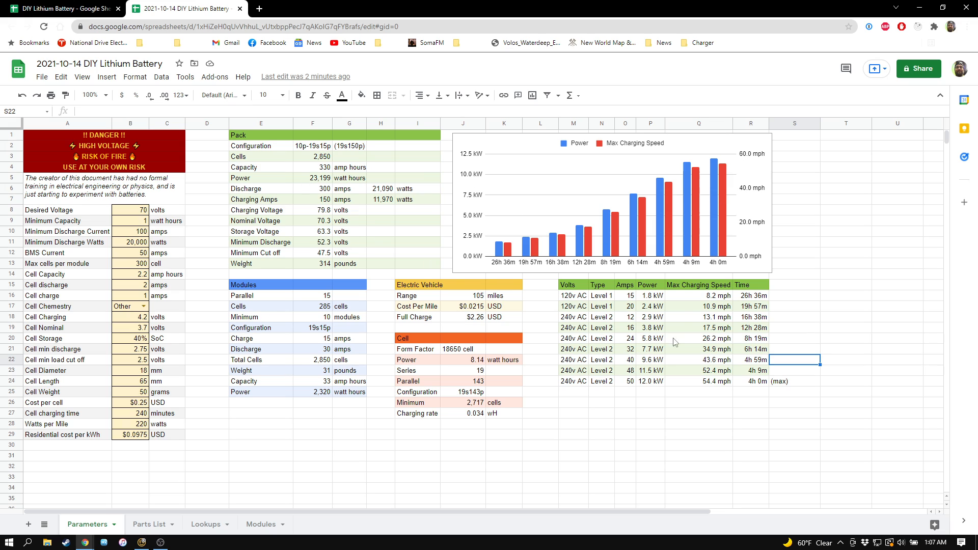
pyautogui.click(716, 384)
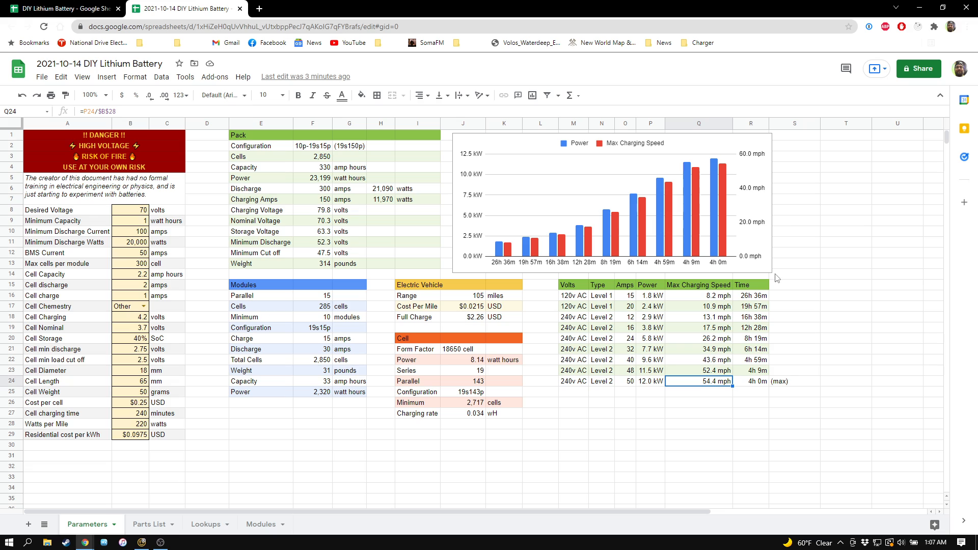
pyautogui.click(757, 383)
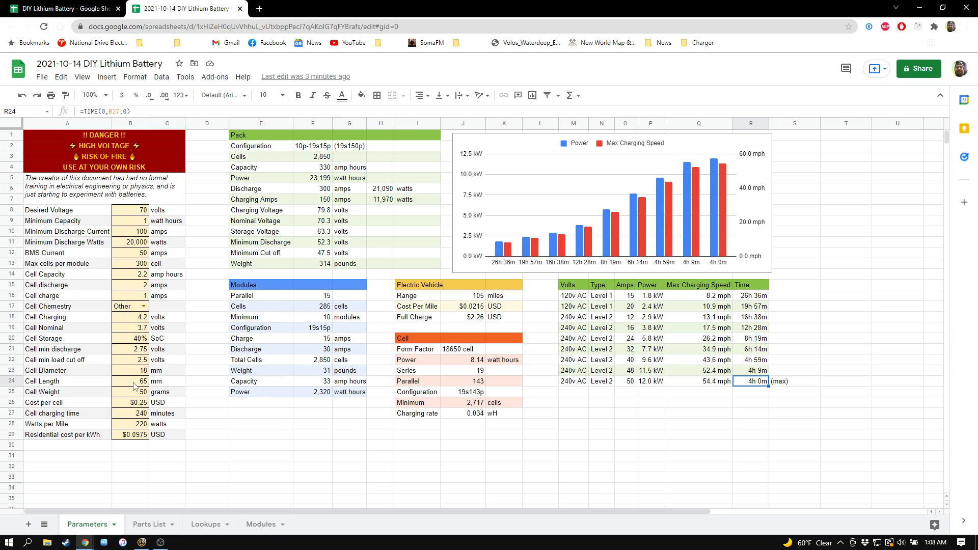
pyautogui.click(134, 415)
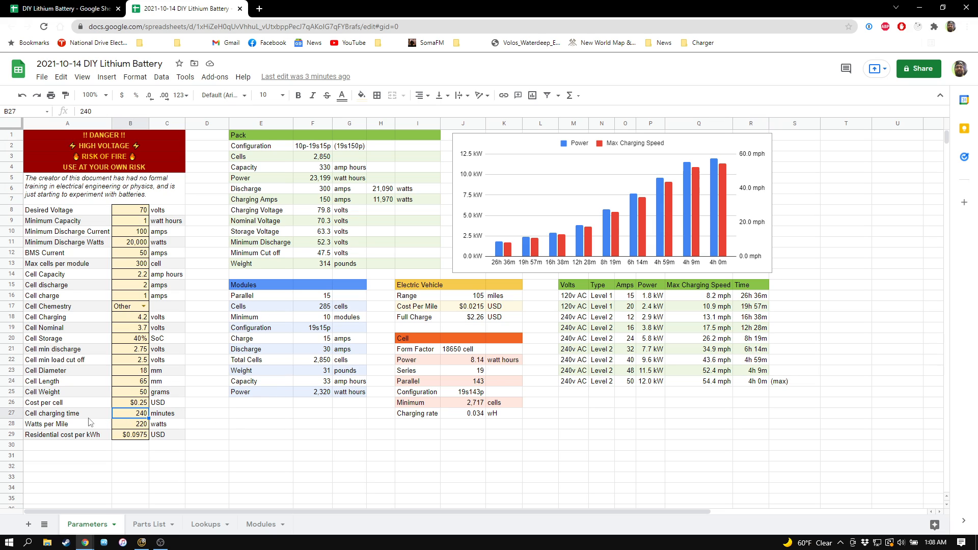
pyautogui.click(57, 414)
pyautogui.moveTo(161, 415); pyautogui.dragTo(97, 417)
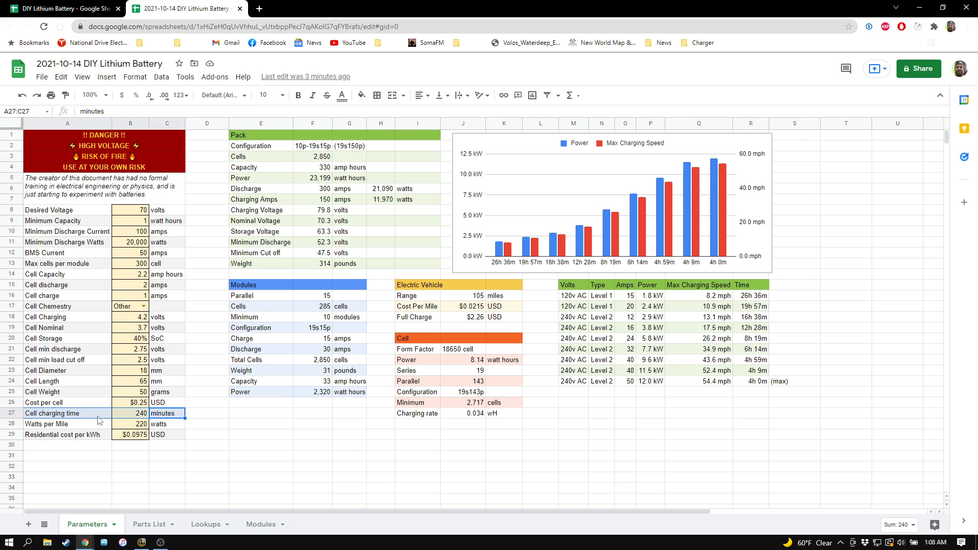
pyautogui.click(133, 417)
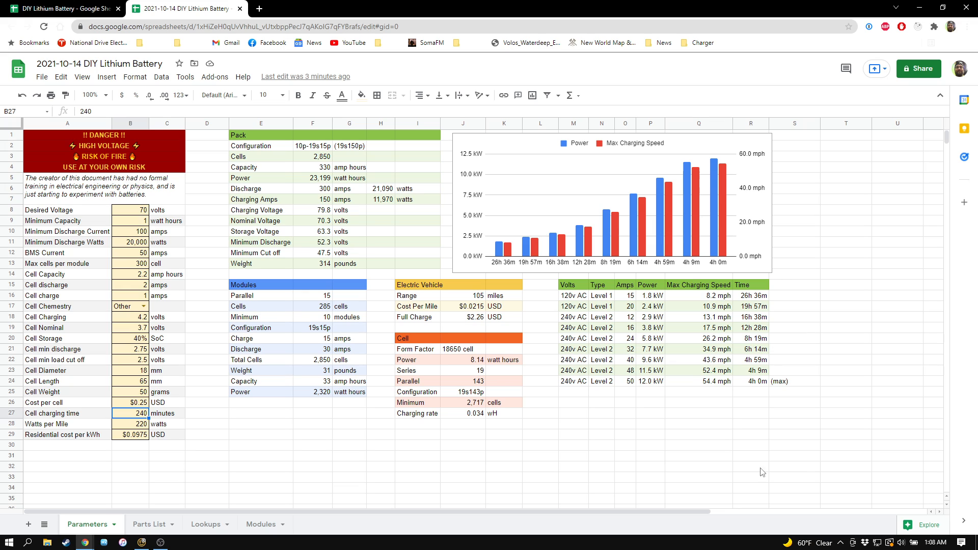
# Step: Compare the charging table's times and its maximum row with the pack's Charging Amps and charging watts
pyautogui.click(752, 382)
pyautogui.moveTo(745, 302); pyautogui.dragTo(748, 382)
pyautogui.click(653, 383)
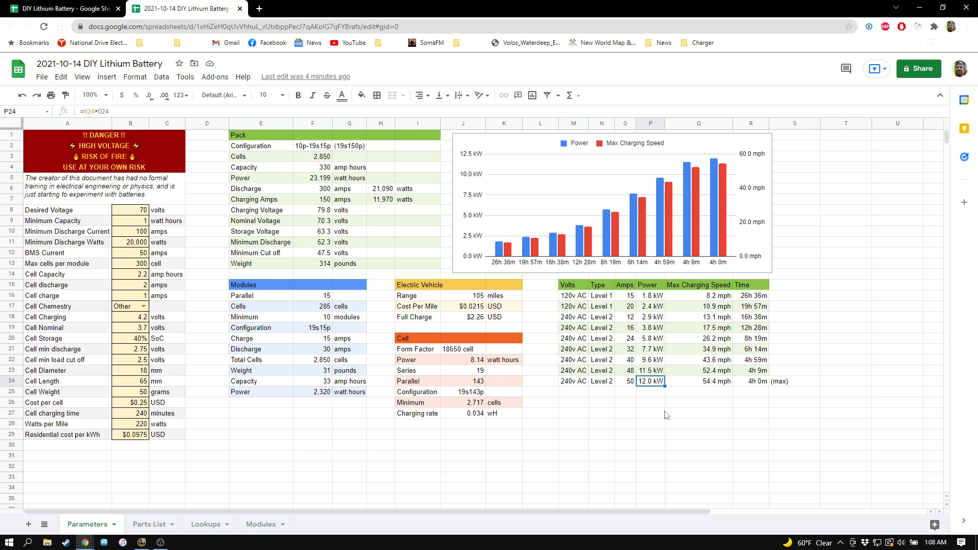
pyautogui.click(785, 381)
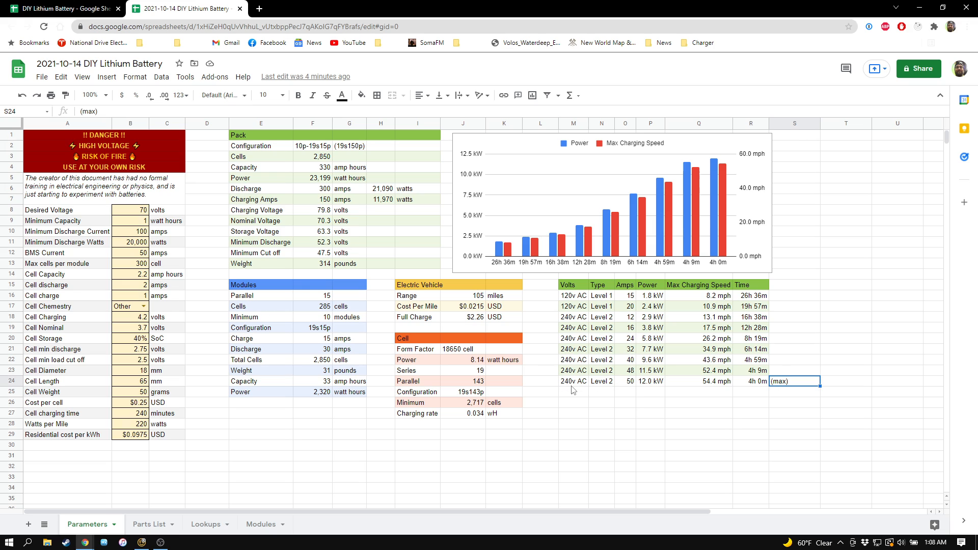
pyautogui.moveTo(573, 382); pyautogui.dragTo(754, 383)
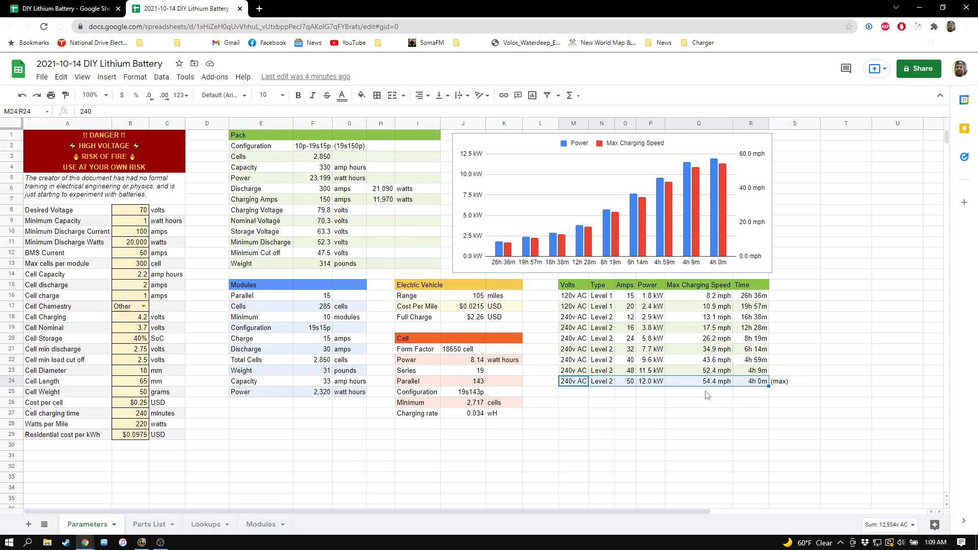
pyautogui.click(271, 201)
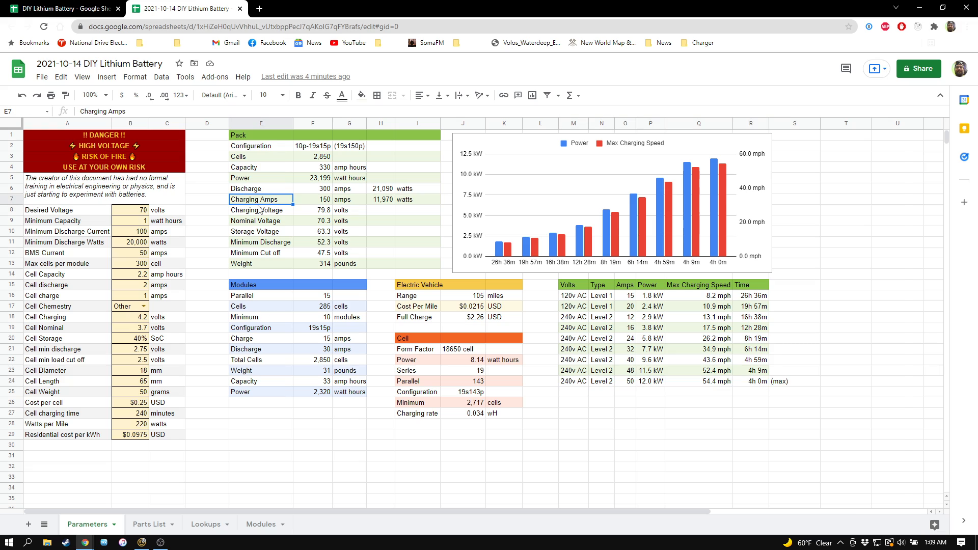
pyautogui.click(384, 202)
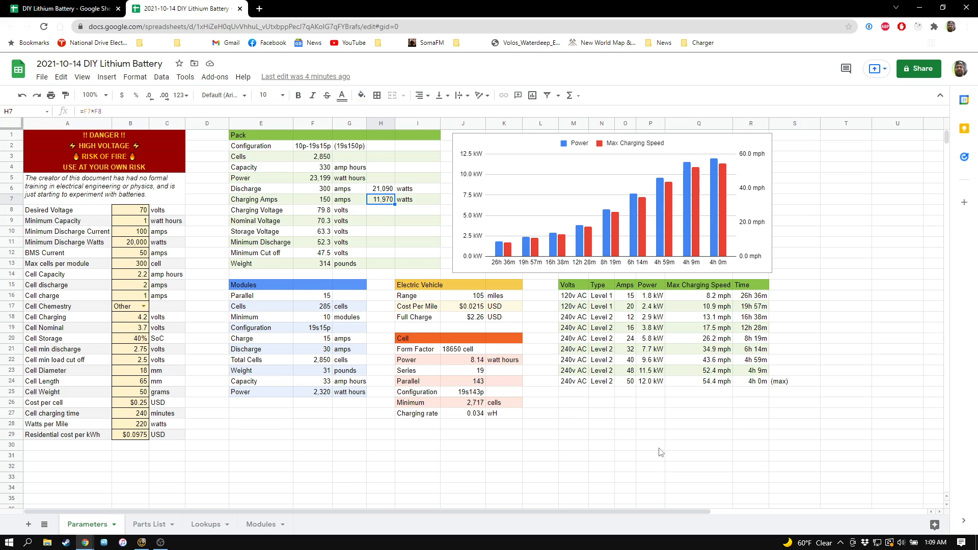
# Step: Set the Cell charge to 20 amps to test its effect on the charging table
pyautogui.click(130, 296)
pyautogui.write('20')
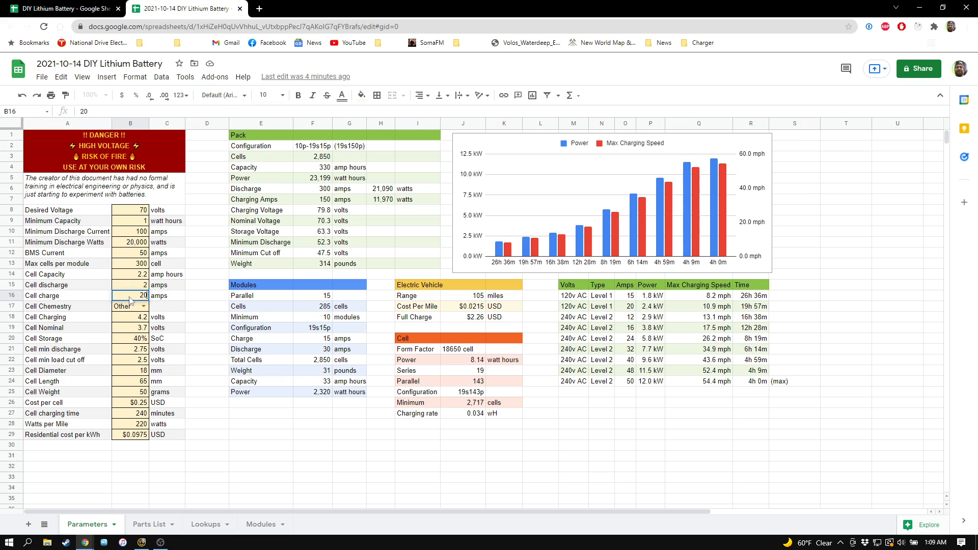
pyautogui.press('Tab')
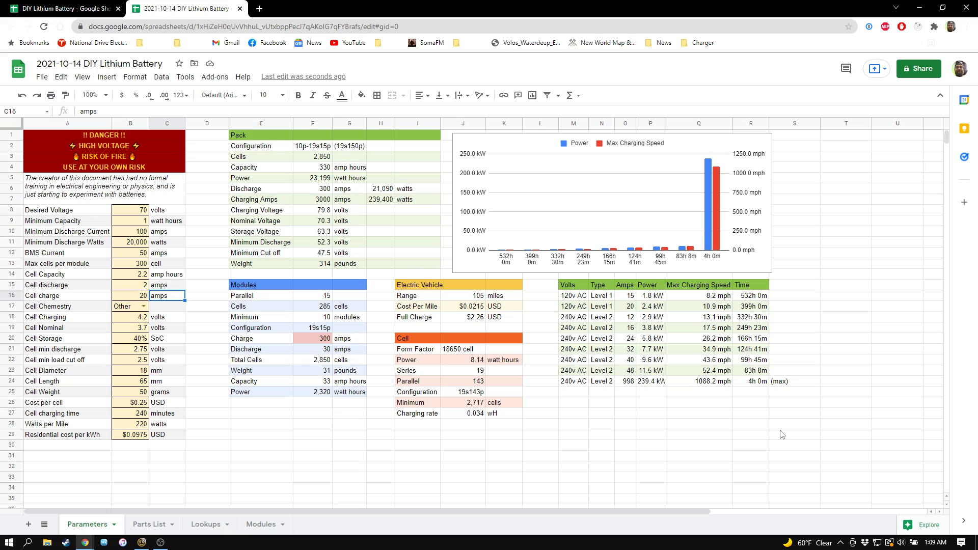
# Step: Examine the recalculated maximum charging row's power, speed and time, and compare the time with the Cell charging time parameter
pyautogui.click(641, 384)
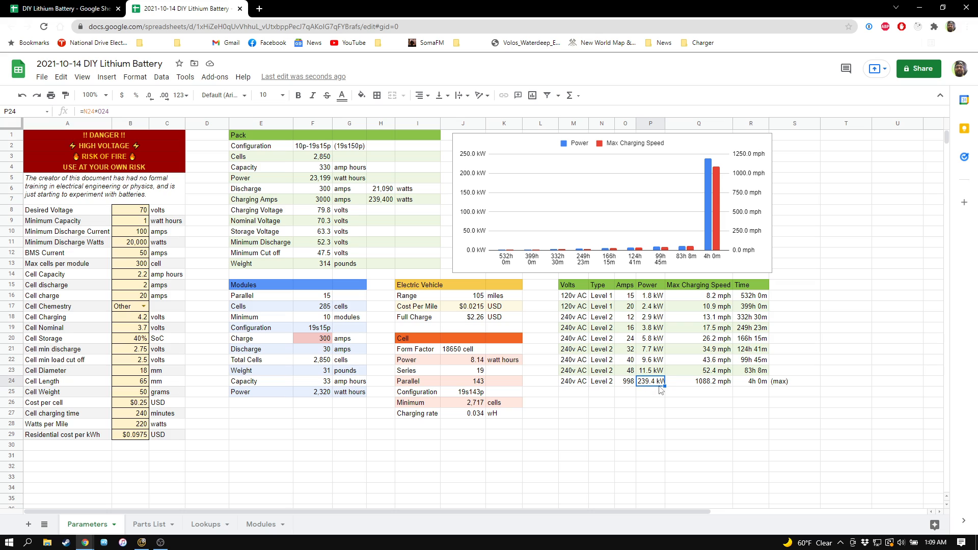
pyautogui.click(716, 383)
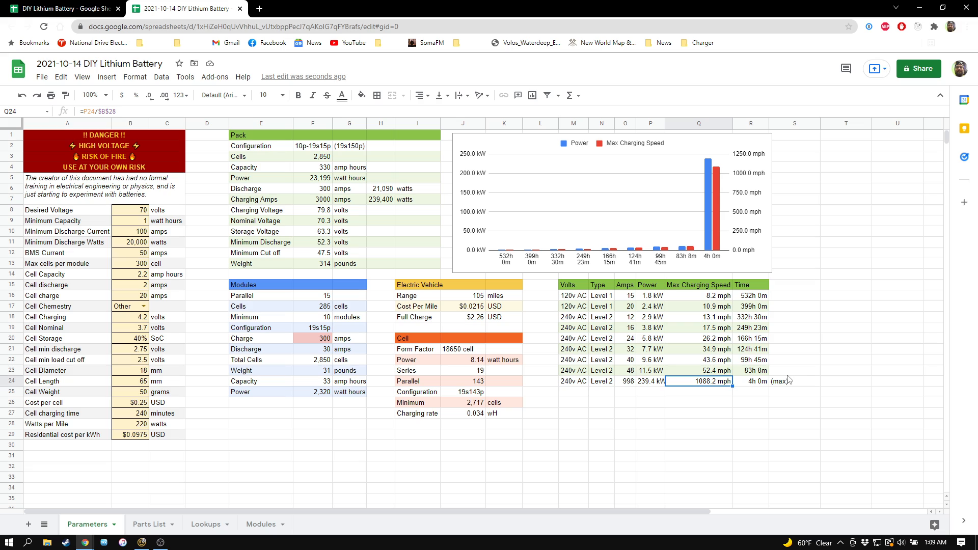
pyautogui.click(757, 382)
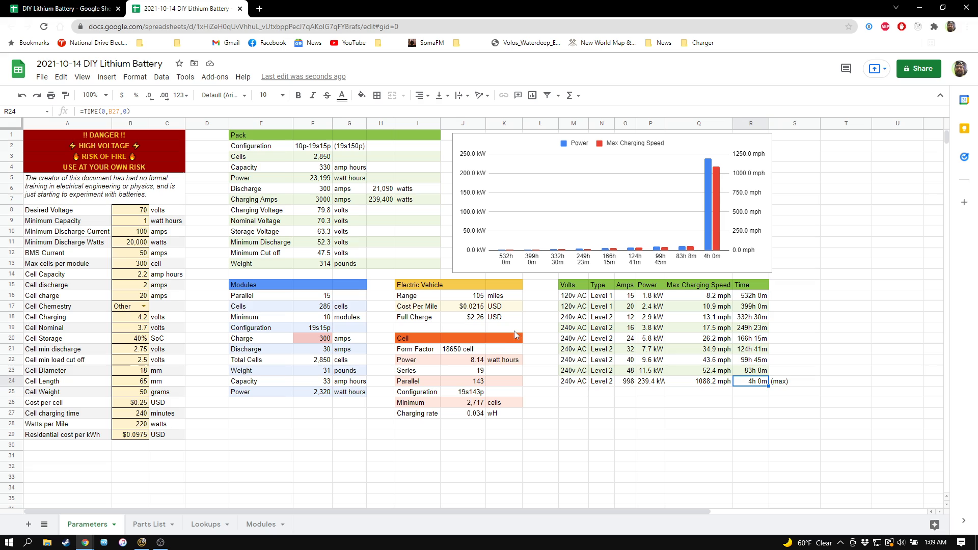
pyautogui.click(124, 416)
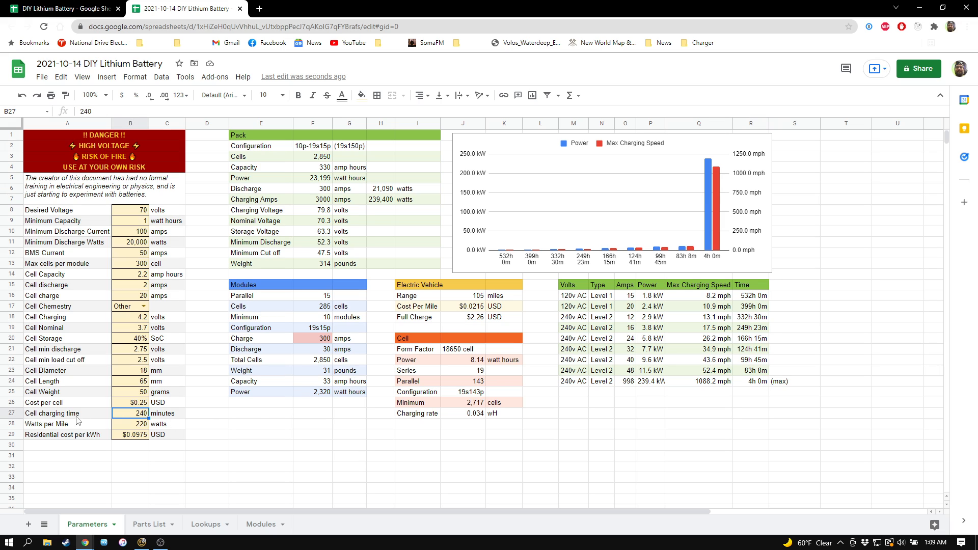
pyautogui.click(50, 411)
pyautogui.click(152, 412)
pyautogui.click(142, 418)
# Step: Set the Cell charge back to 1 amp and review it together with the Cell discharge value
pyautogui.click(140, 299)
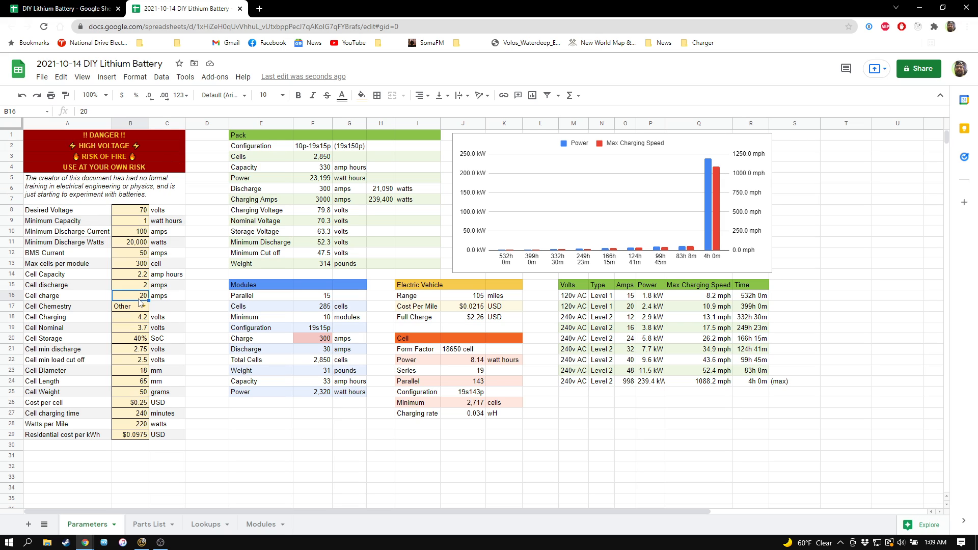
pyautogui.write('1')
pyautogui.press('Tab')
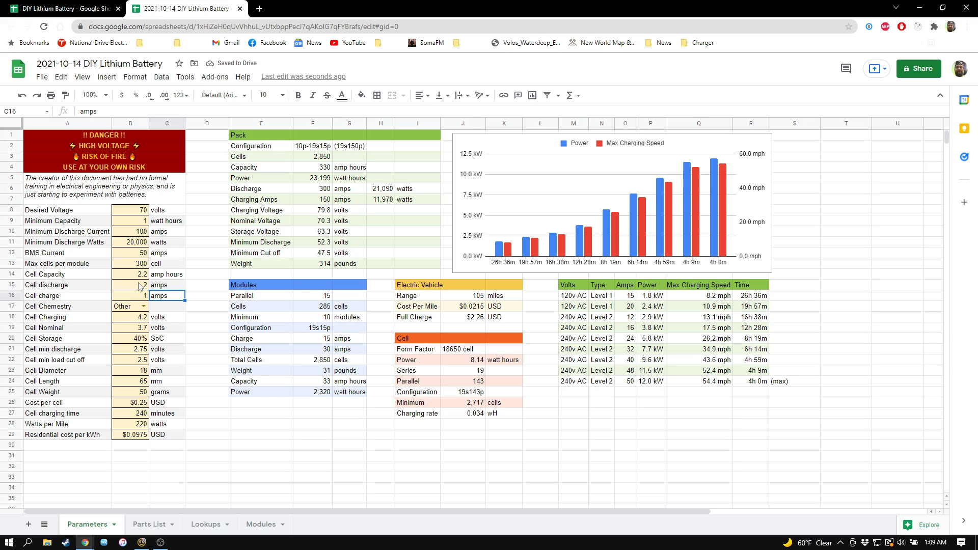
pyautogui.moveTo(140, 286); pyautogui.dragTo(141, 301)
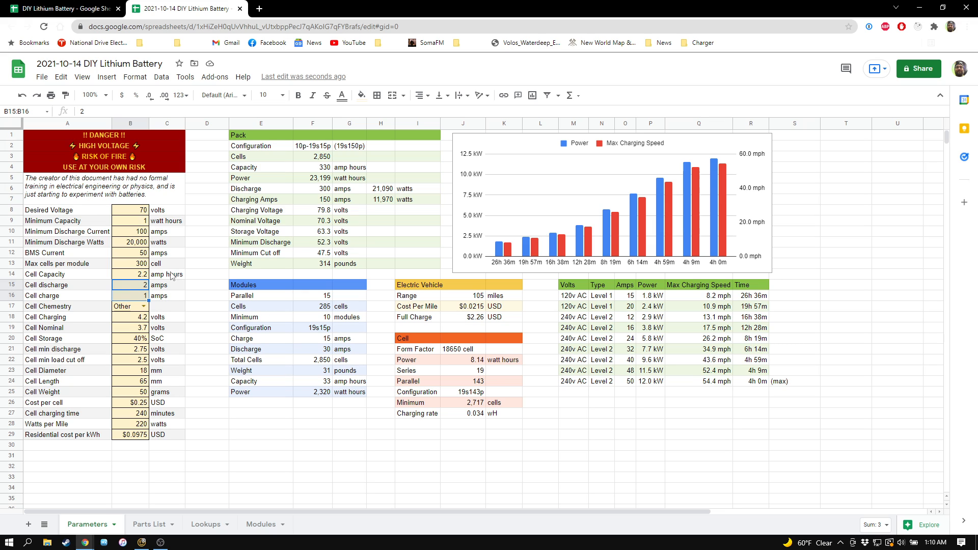
pyautogui.click(200, 299)
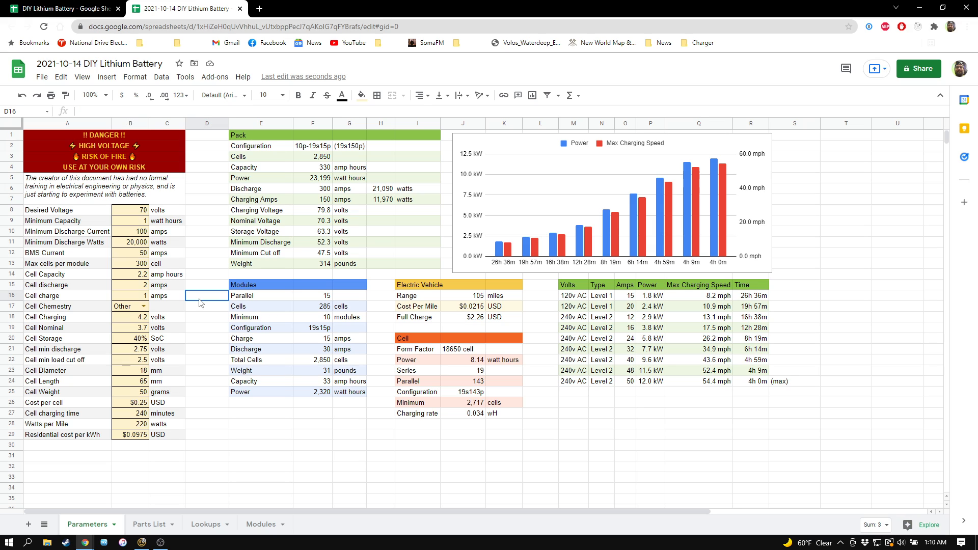
# Step: Compare the Cost per cell parameter with the Cell Cost formula in the first row of the Modules sheet
pyautogui.click(133, 405)
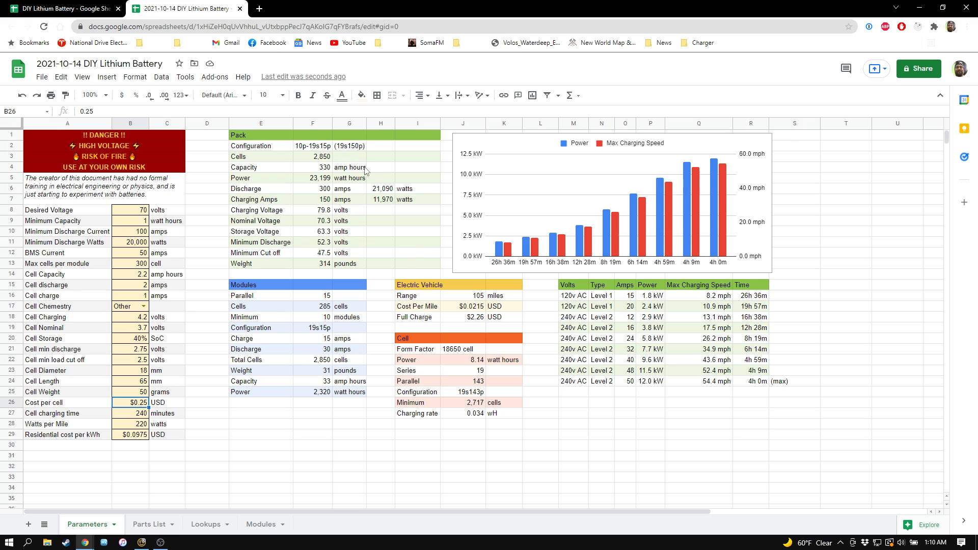
pyautogui.click(259, 527)
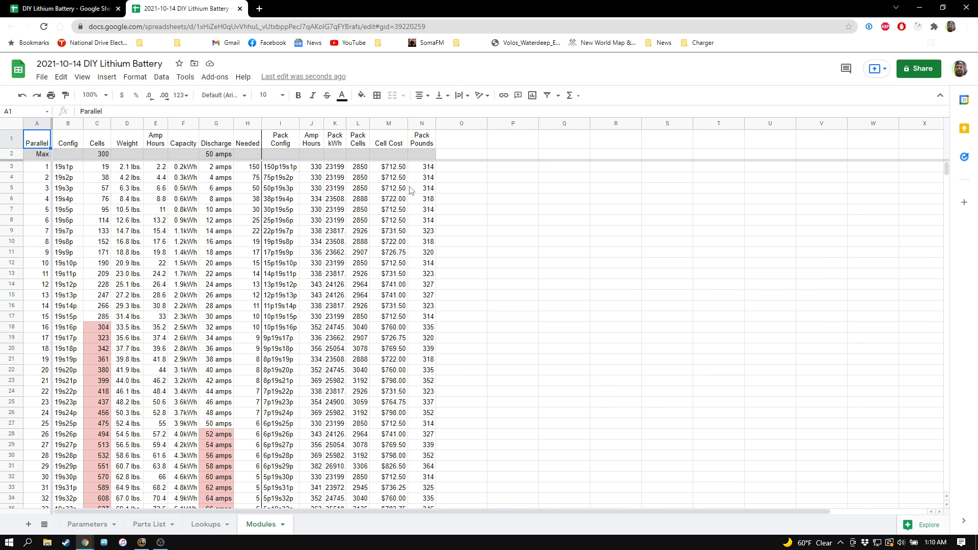
pyautogui.click(391, 170)
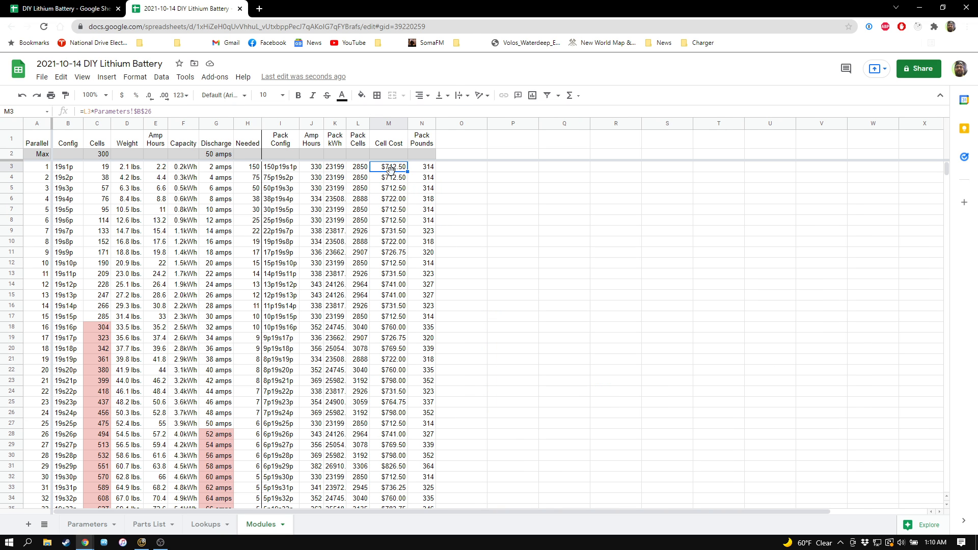
# Step: Return to the Parameters sheet and add a "Cost" row label directly below Weight in the Pack table
pyautogui.click(83, 530)
pyautogui.click(258, 278)
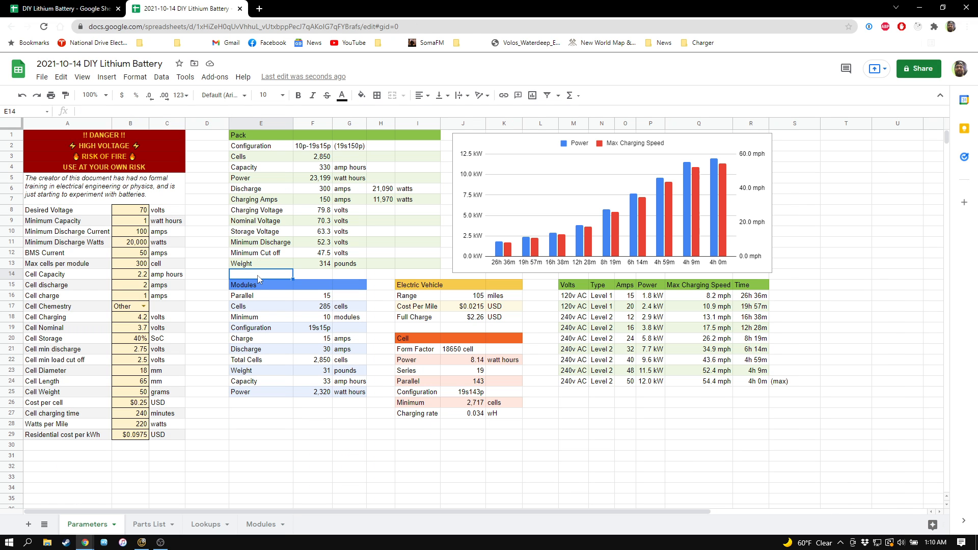
pyautogui.write('Costv')
pyautogui.press('Tab')
pyautogui.press('Left')
pyautogui.write('Cost')
pyautogui.press('Tab')
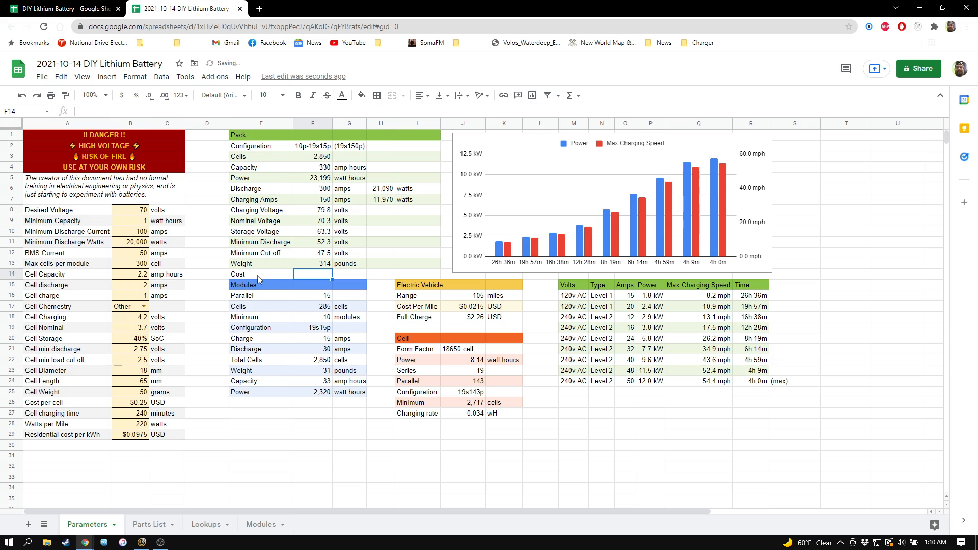
# Step: Calculate the pack cost beside the Cost label by multiplying the pack's Cells by the Cost per cell, =F3*B26
pyautogui.write('=')
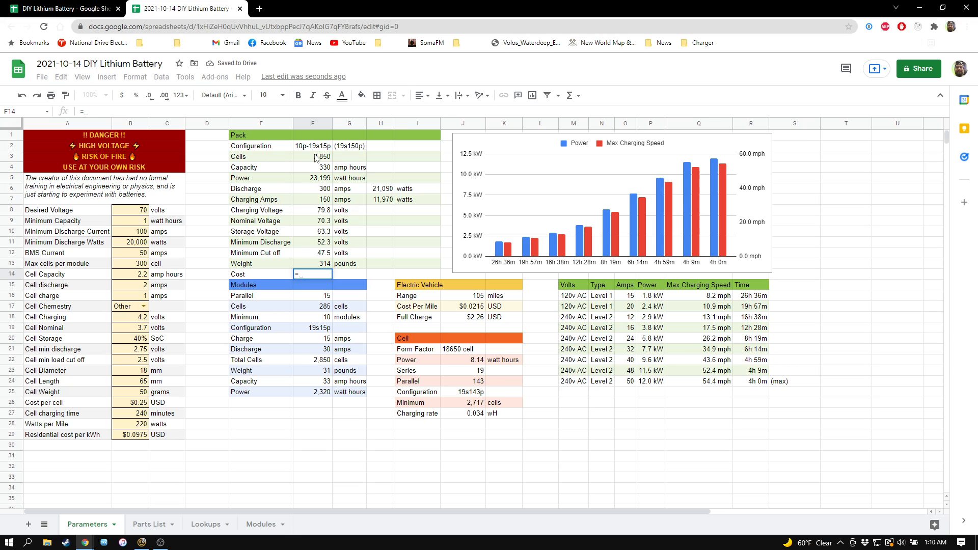
pyautogui.click(316, 158)
pyautogui.write('*')
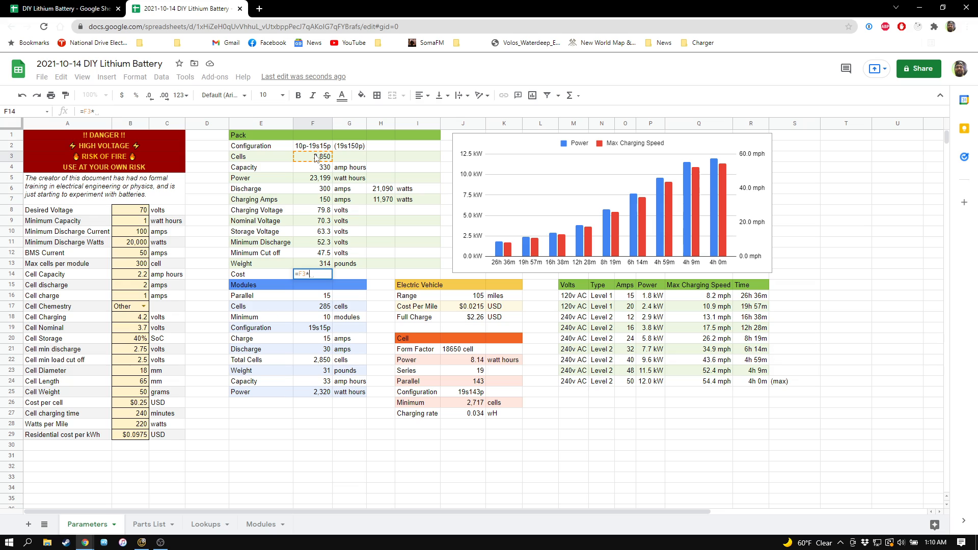
pyautogui.click(138, 403)
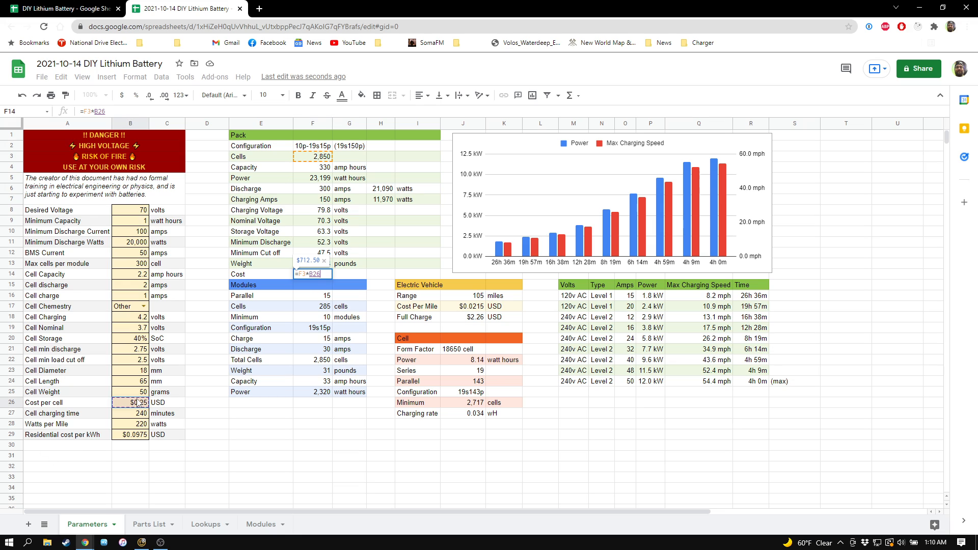
pyautogui.press('Return')
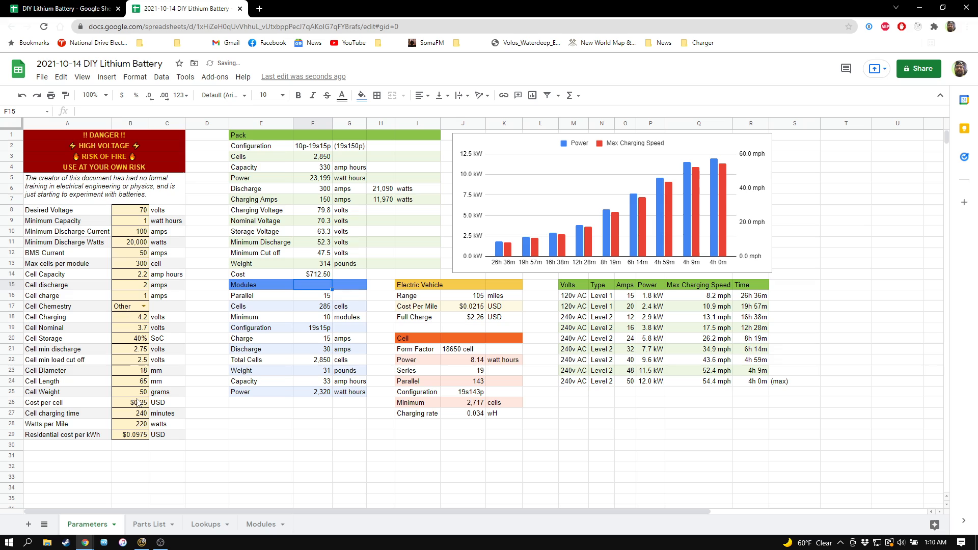
# Step: Enter the unit "USD" beside the calculated pack cost in G14
pyautogui.press('Up')
pyautogui.press('Right')
pyautogui.write('USD')
pyautogui.press('Return')
pyautogui.press('Up')
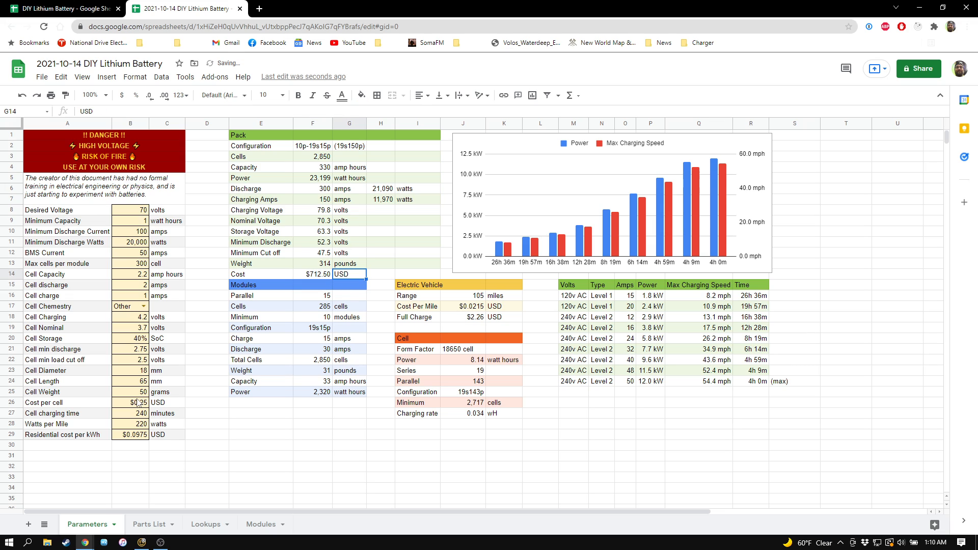
pyautogui.press('Left')
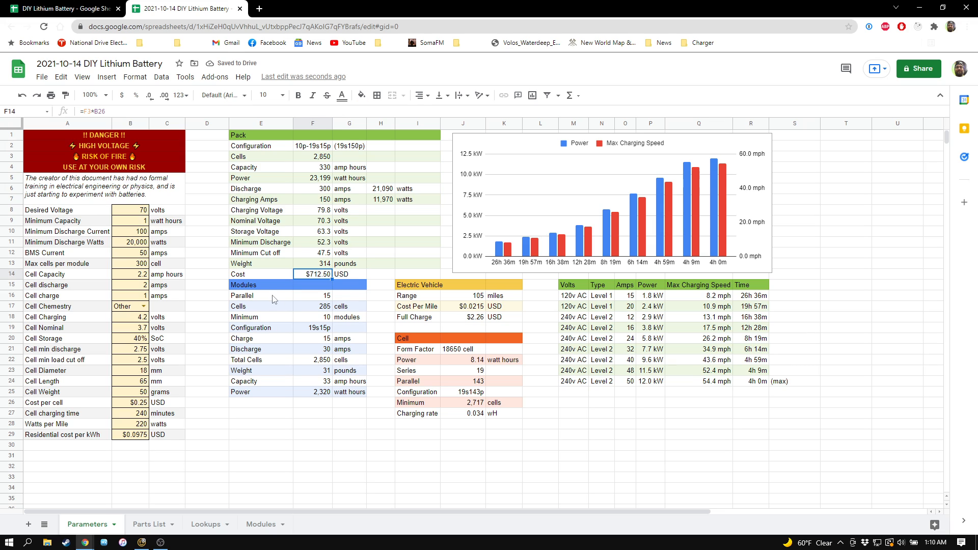
# Step: Move the Modules, Electric Vehicle, Cell and charging tables down one row to leave a blank row below the Pack table
pyautogui.click(254, 287)
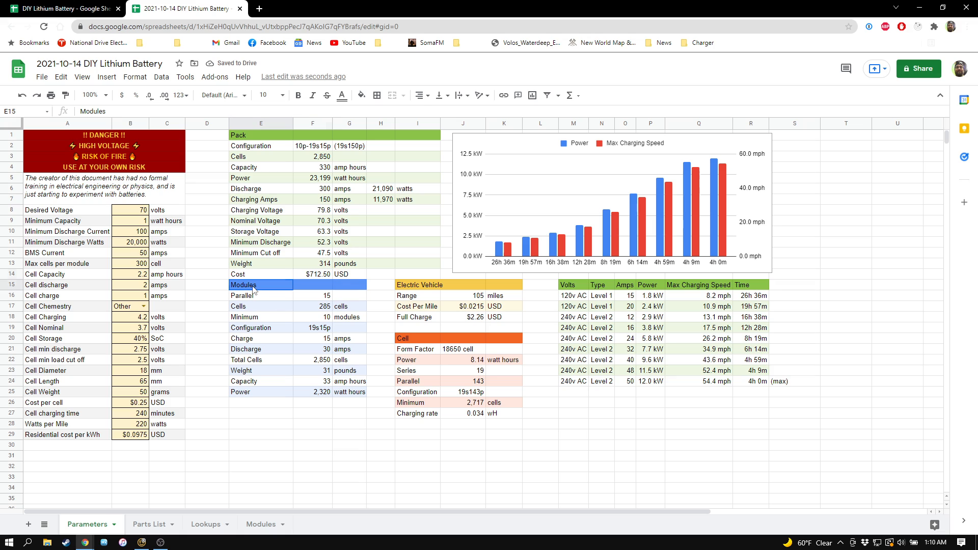
pyautogui.keyDown('shift'); pyautogui.click(788, 416); pyautogui.keyUp('shift')
pyautogui.press('Down')
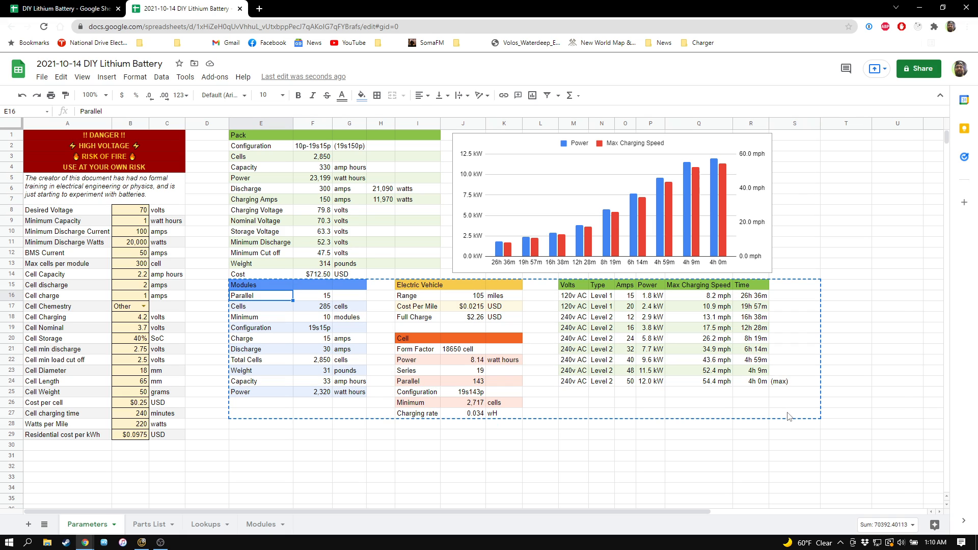
pyautogui.hotkey('ctrl', 'v')
pyautogui.press('Up')
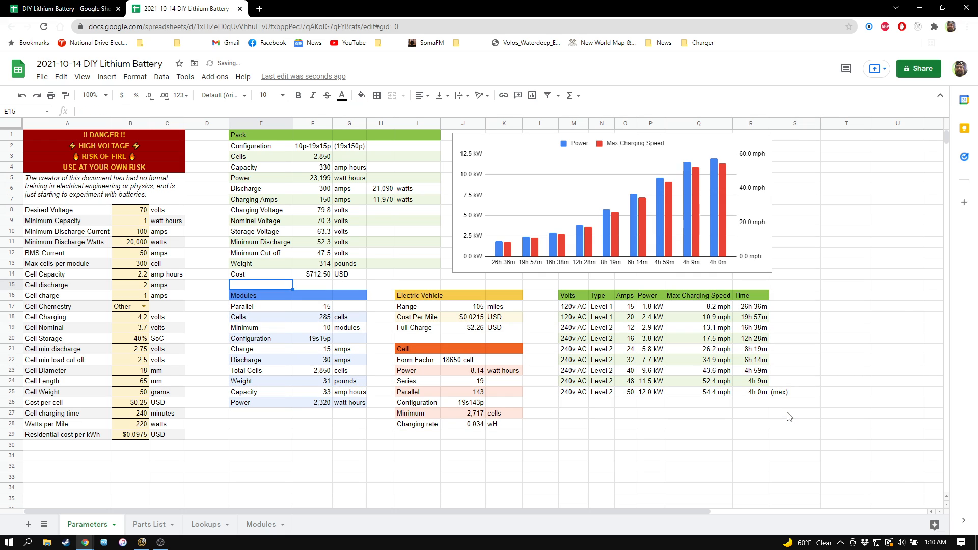
pyautogui.click(863, 226)
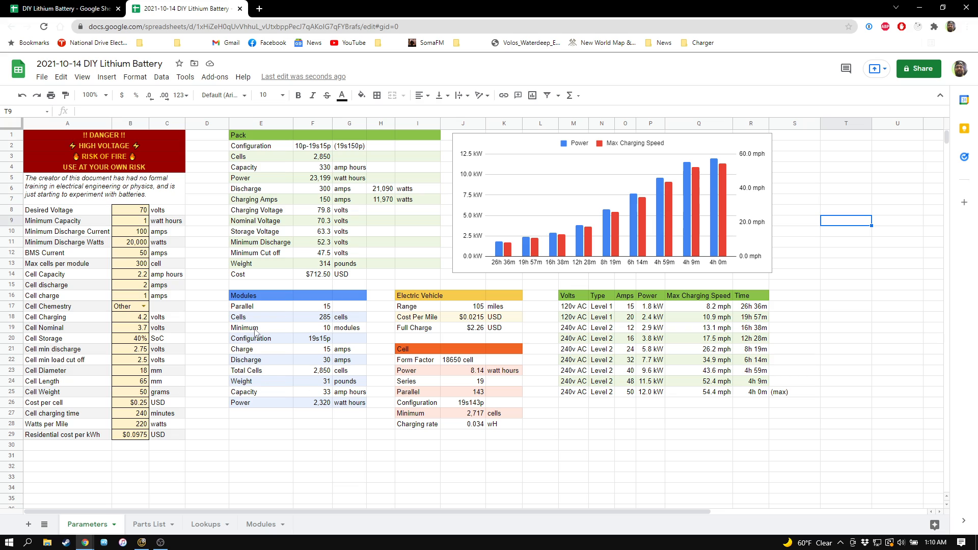
pyautogui.click(196, 264)
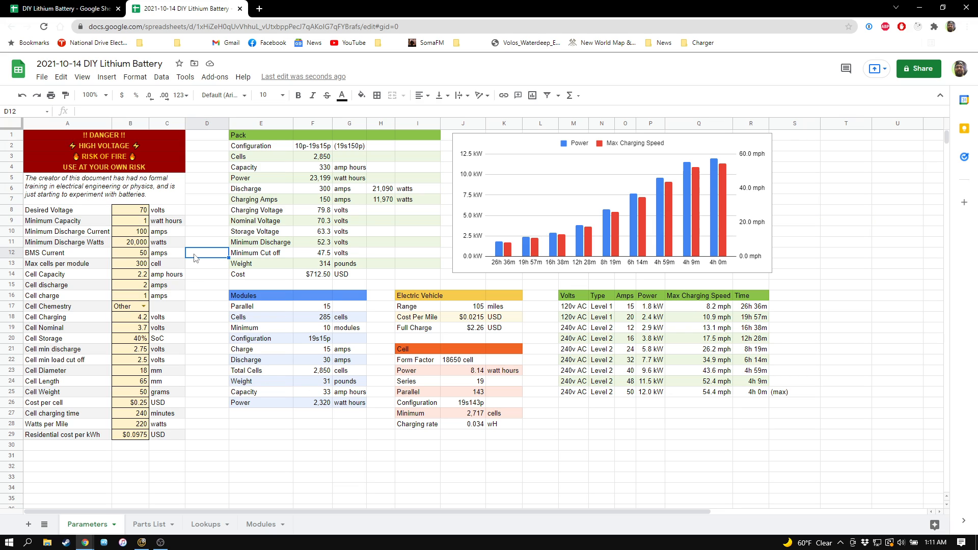
pyautogui.click(94, 460)
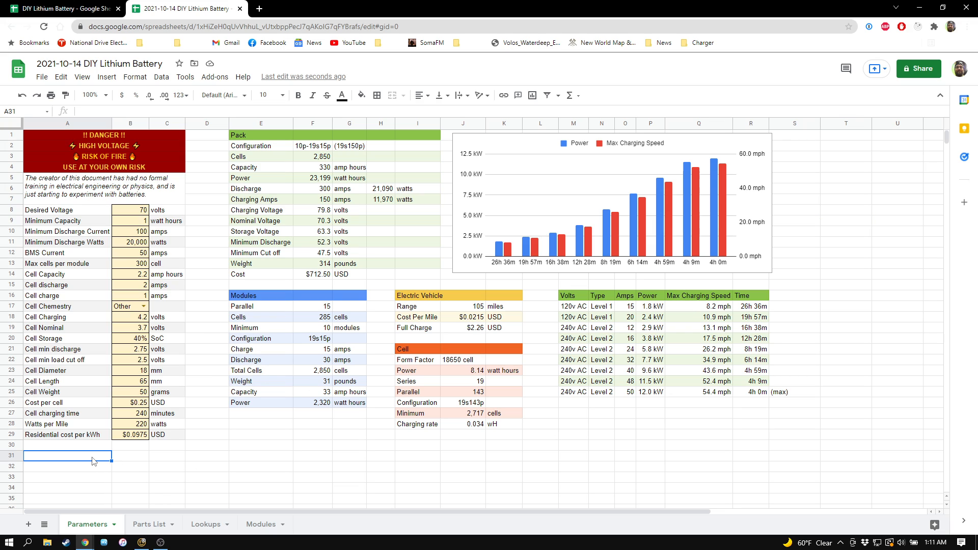
pyautogui.click(160, 459)
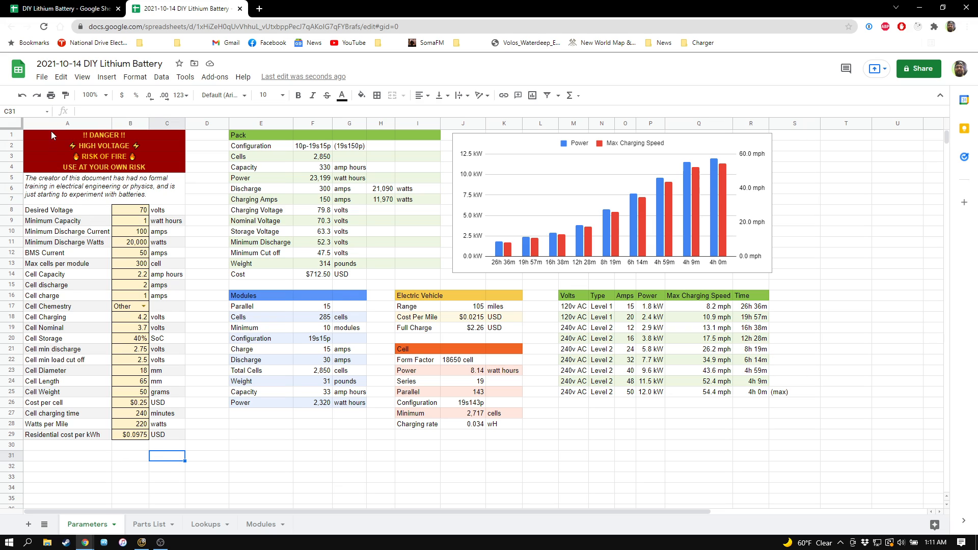
# Step: Review the high-voltage danger warning and the creator's disclaimer above the input parameters
pyautogui.moveTo(51, 136); pyautogui.dragTo(164, 199)
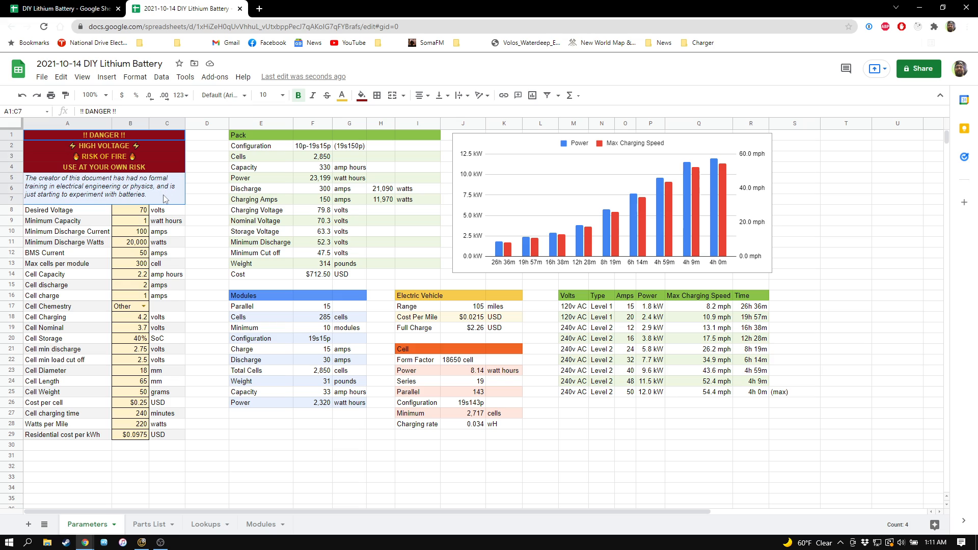
pyautogui.click(164, 199)
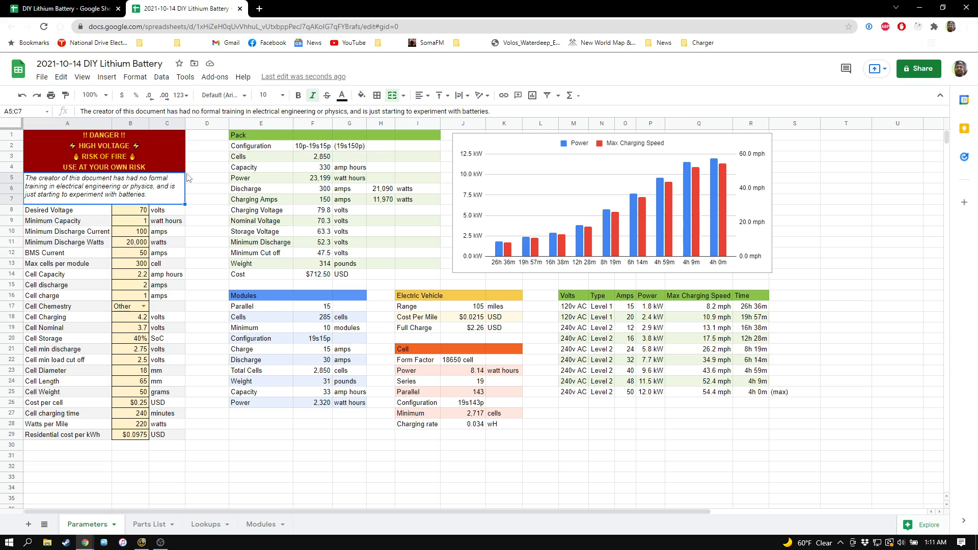
pyautogui.click(233, 469)
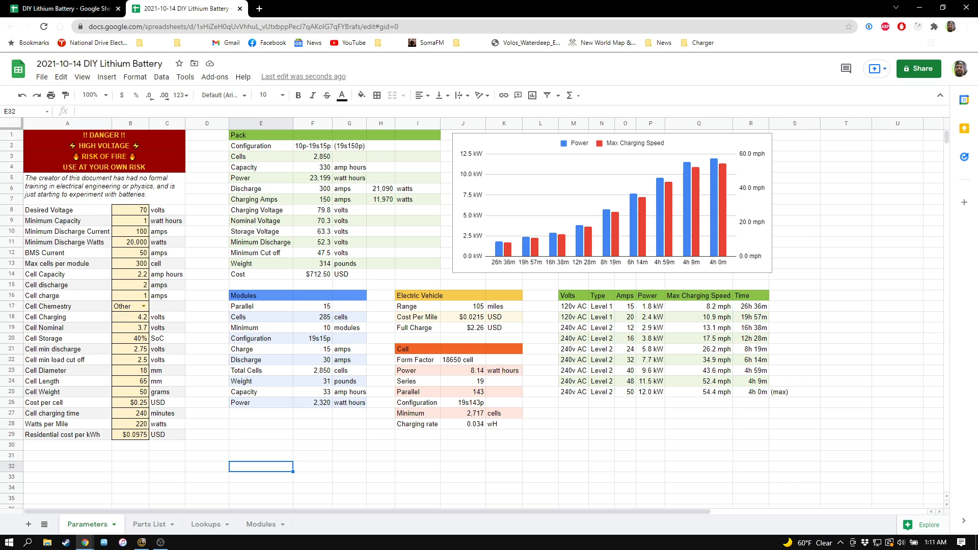
# Step: Share the spreadsheet so anyone with the link can view it, and copy the sharing link
pyautogui.click(909, 69)
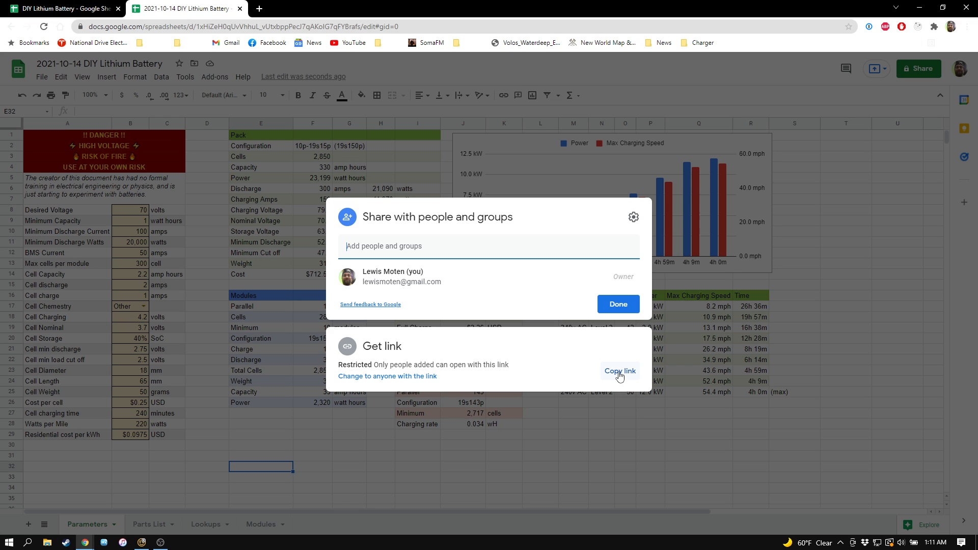
pyautogui.click(370, 377)
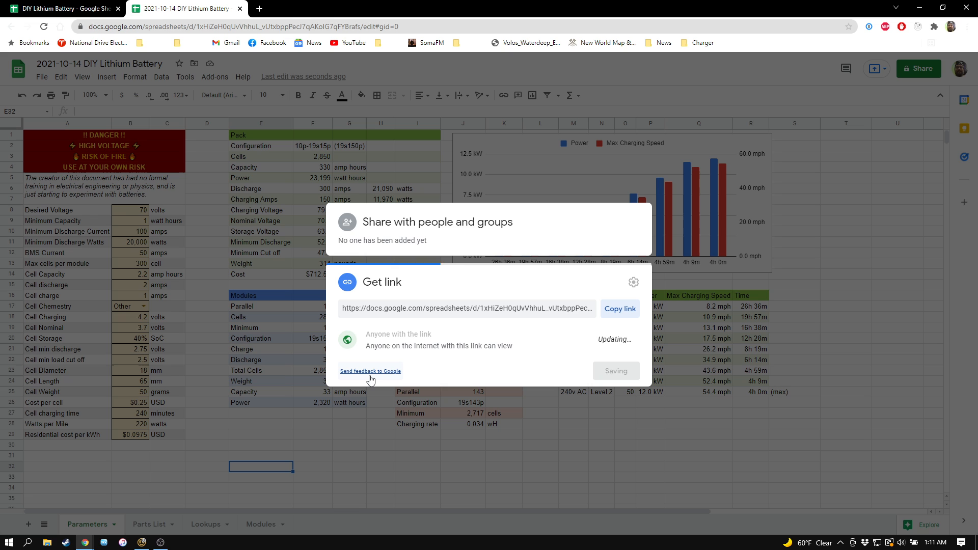
pyautogui.click(620, 311)
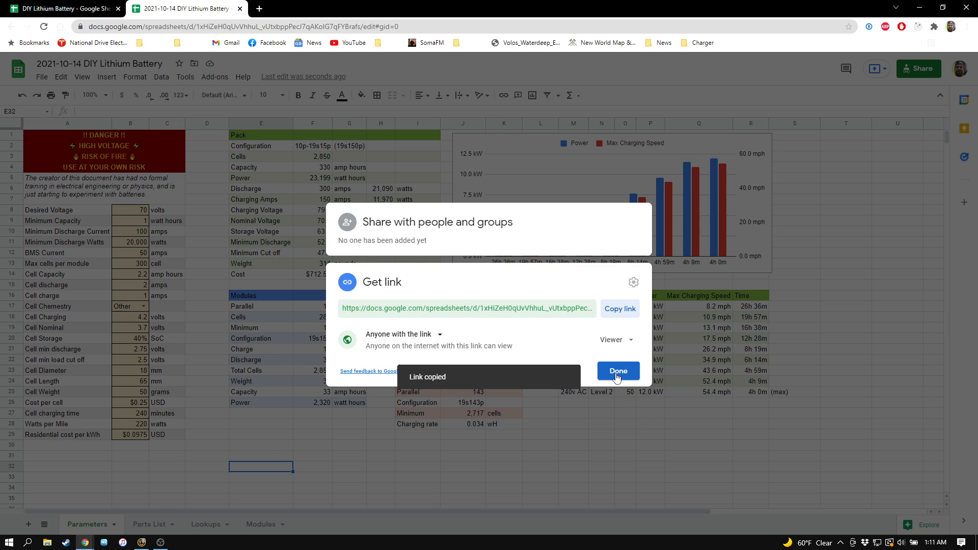
pyautogui.click(617, 375)
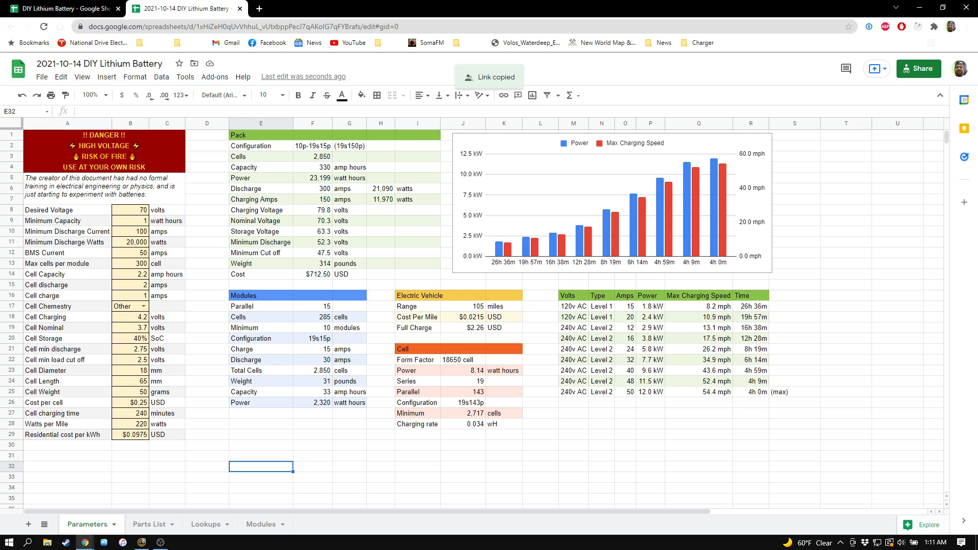